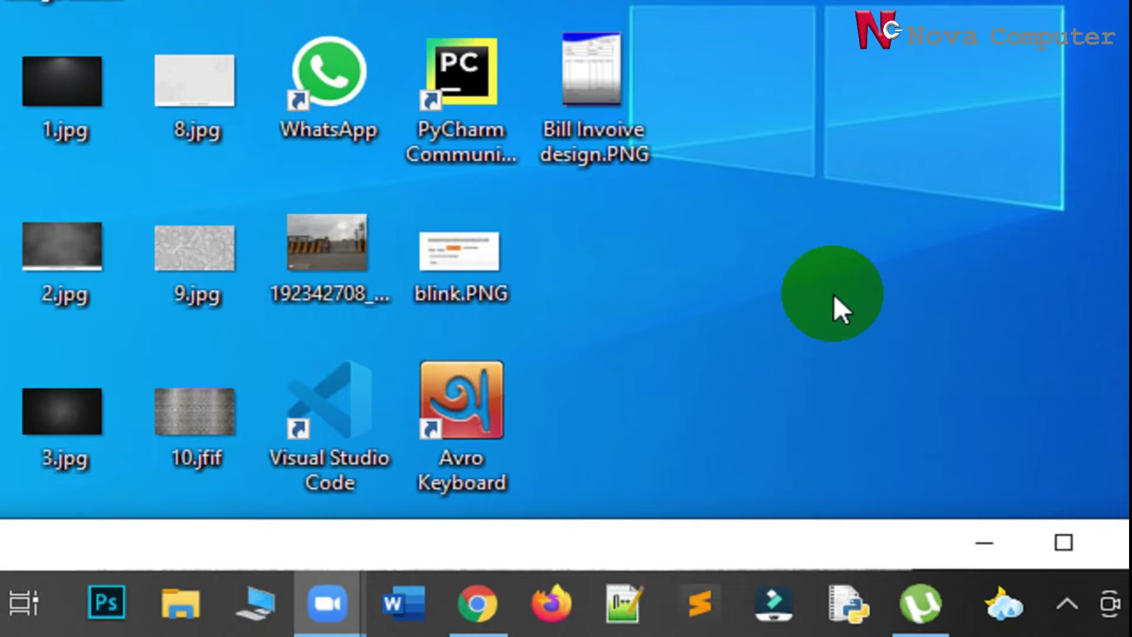
Step: Launch Word and open envalop2.docx from the Recent list
click(390, 601)
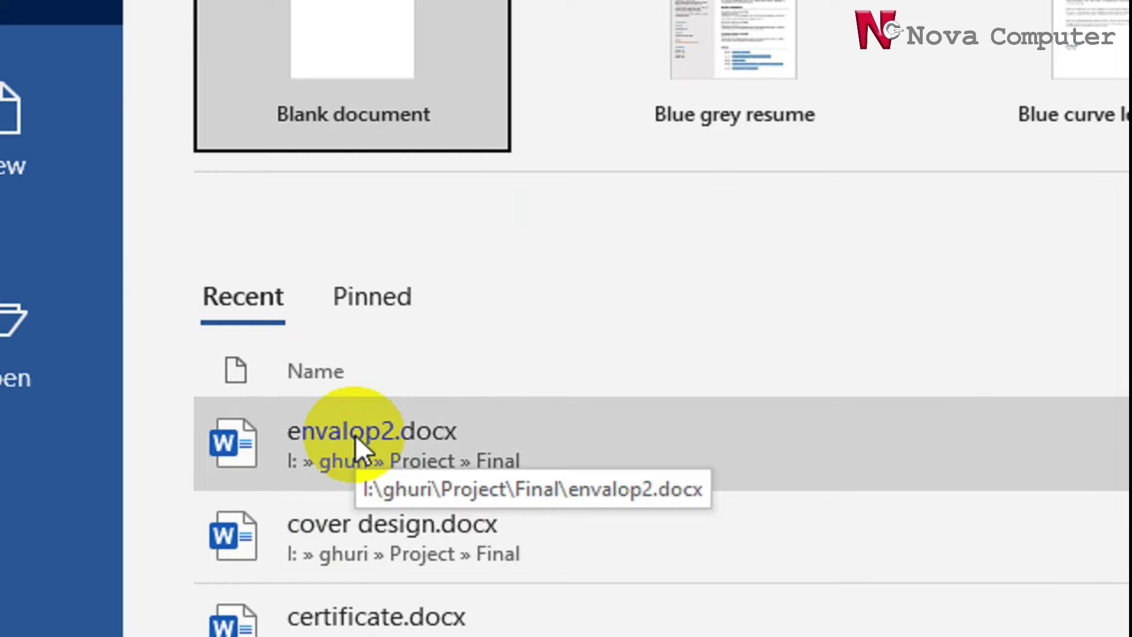
click(355, 434)
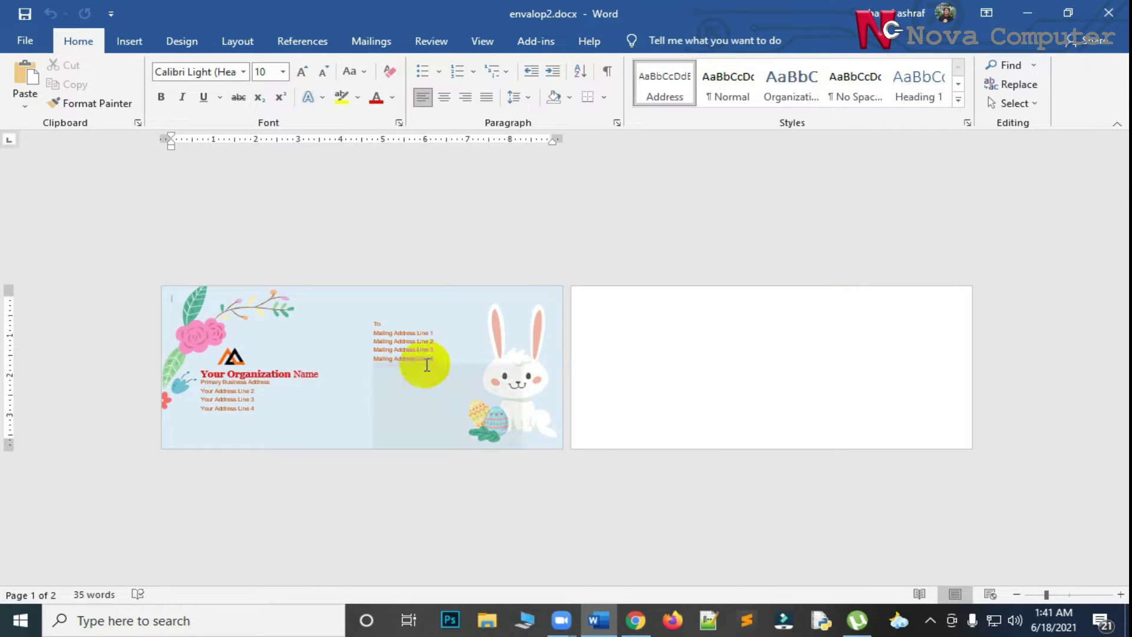
Step: Scroll up and down through the template envelope and the blank second page
ctrl+scroll(424, 368, down, 5)
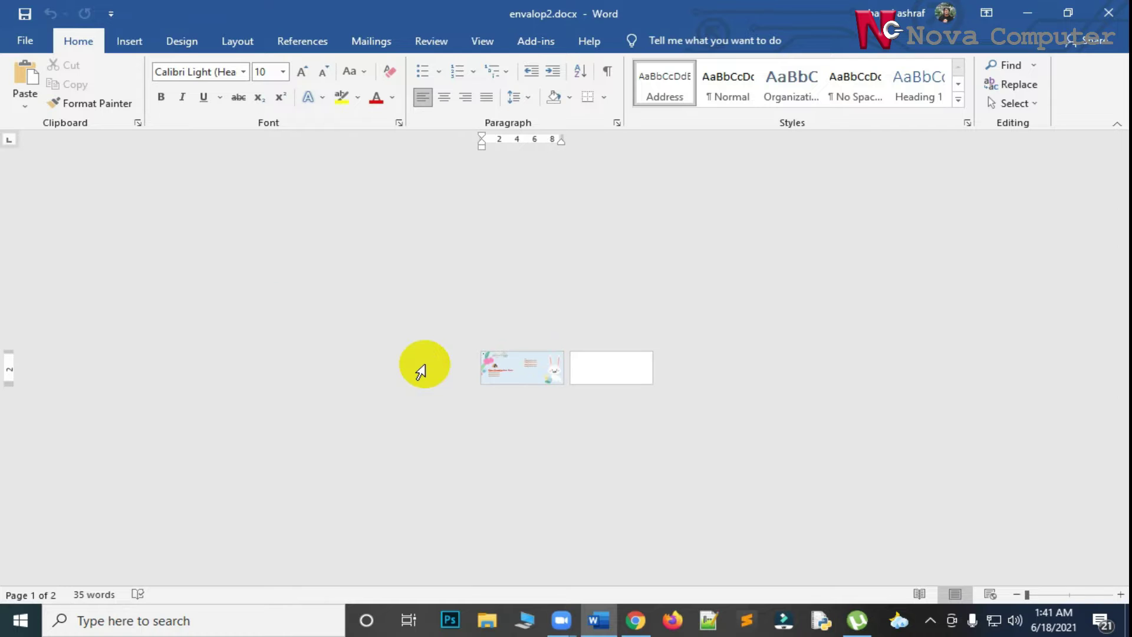
ctrl+scroll(580, 364, up, 3)
ctrl+scroll(580, 364, up, 2)
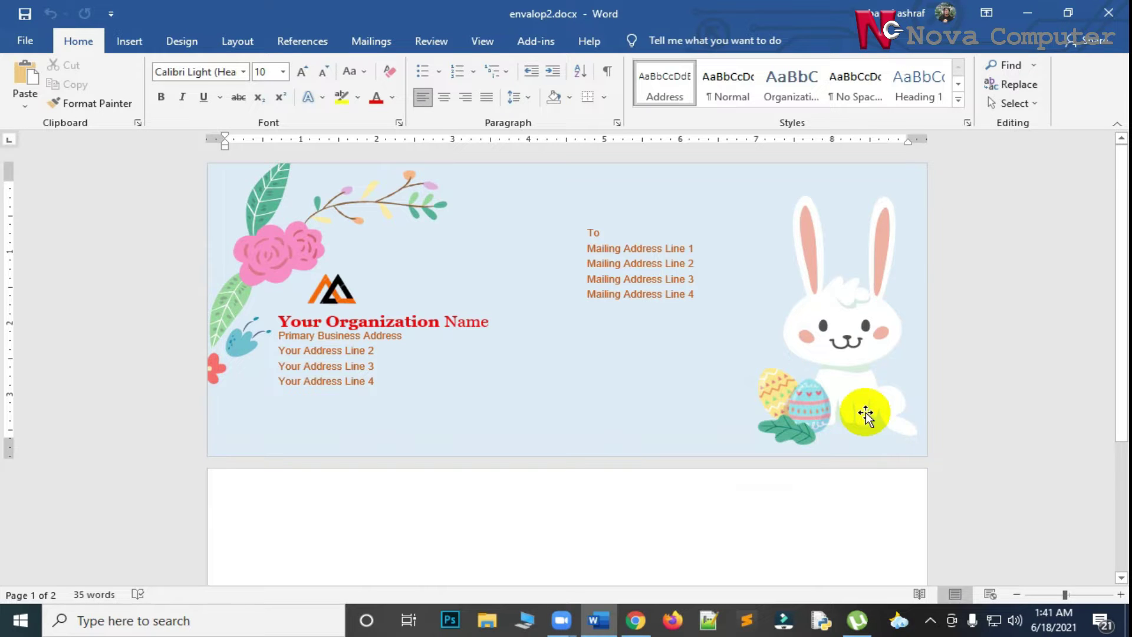
scroll(866, 415, down, 2)
scroll(865, 414, down, 1)
scroll(867, 412, up, 2)
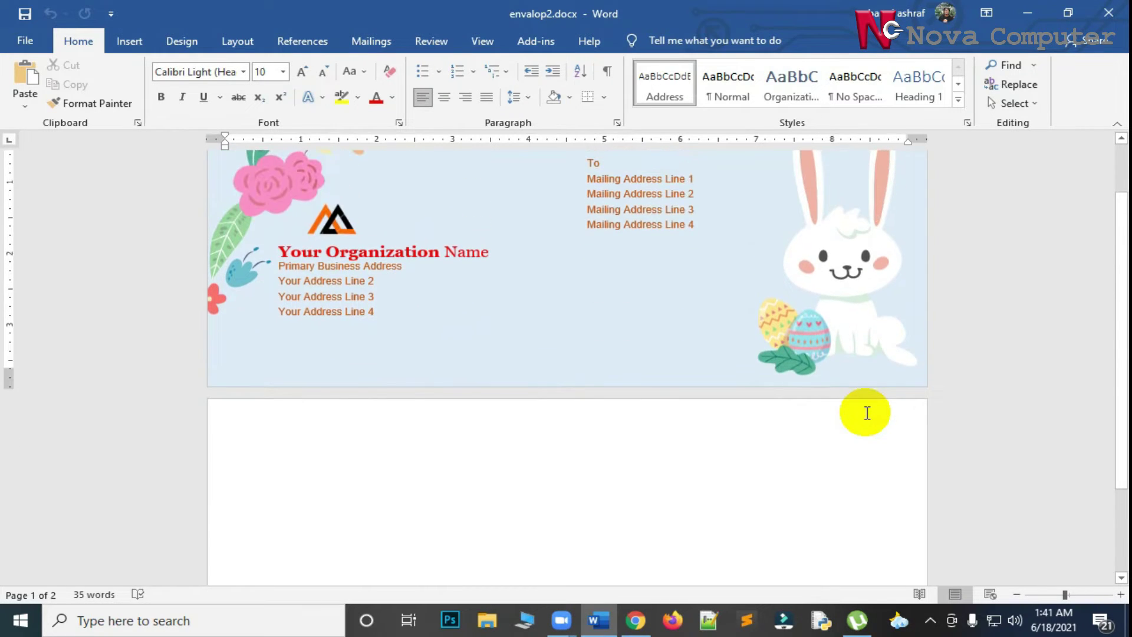
scroll(866, 413, up, 1)
scroll(865, 415, down, 1)
ctrl+scroll(865, 419, down, 1)
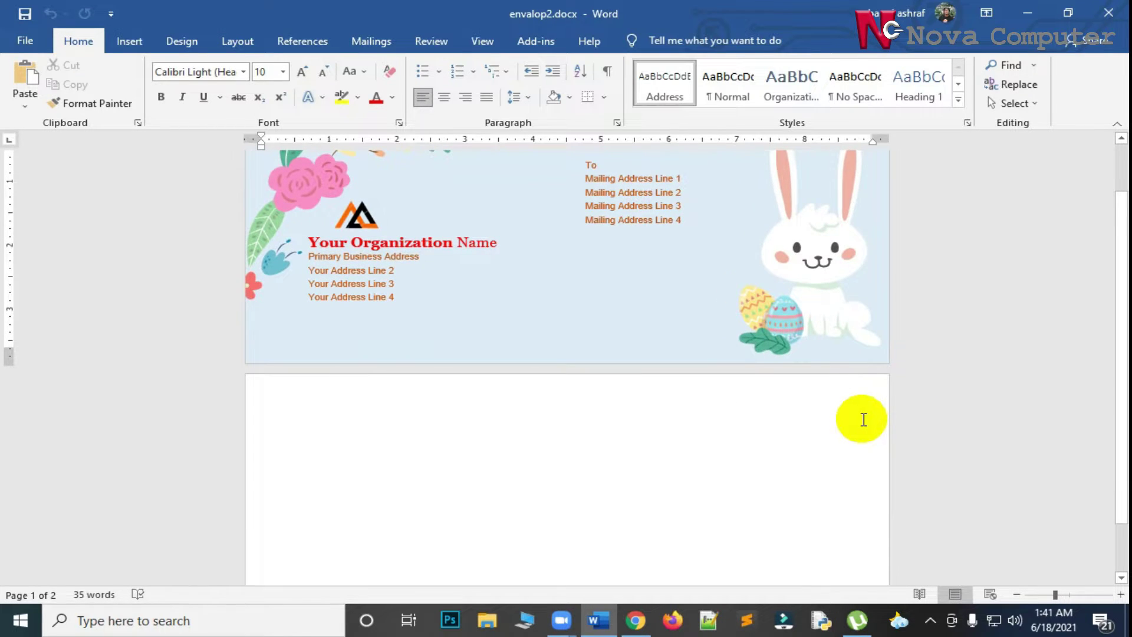
ctrl+scroll(863, 419, down, 1)
scroll(939, 411, up, 1)
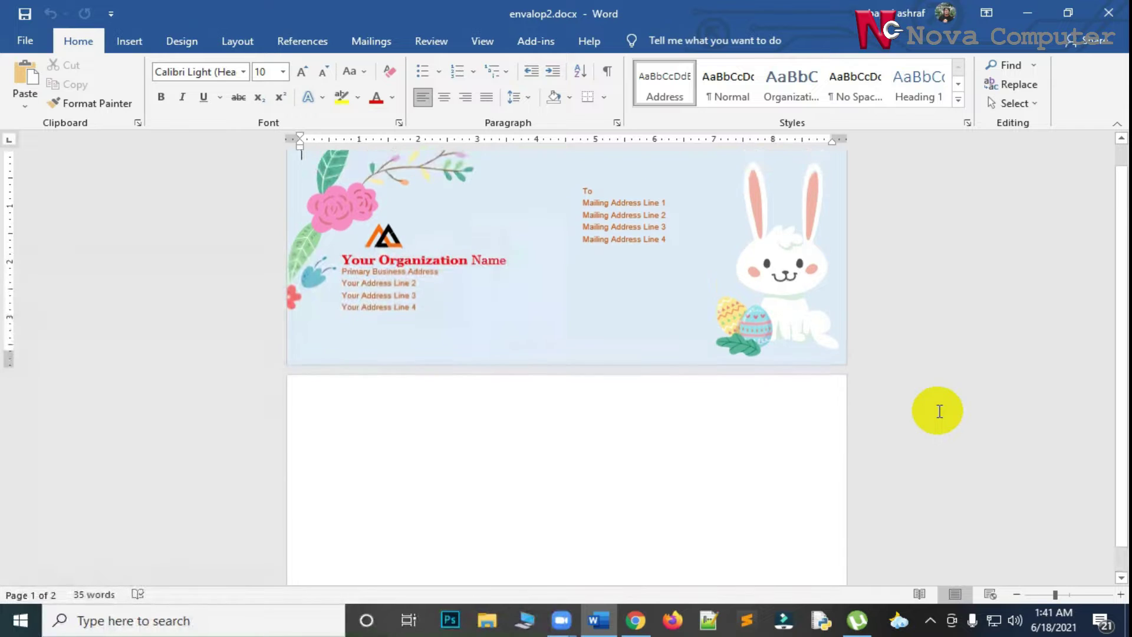
scroll(939, 411, up, 1)
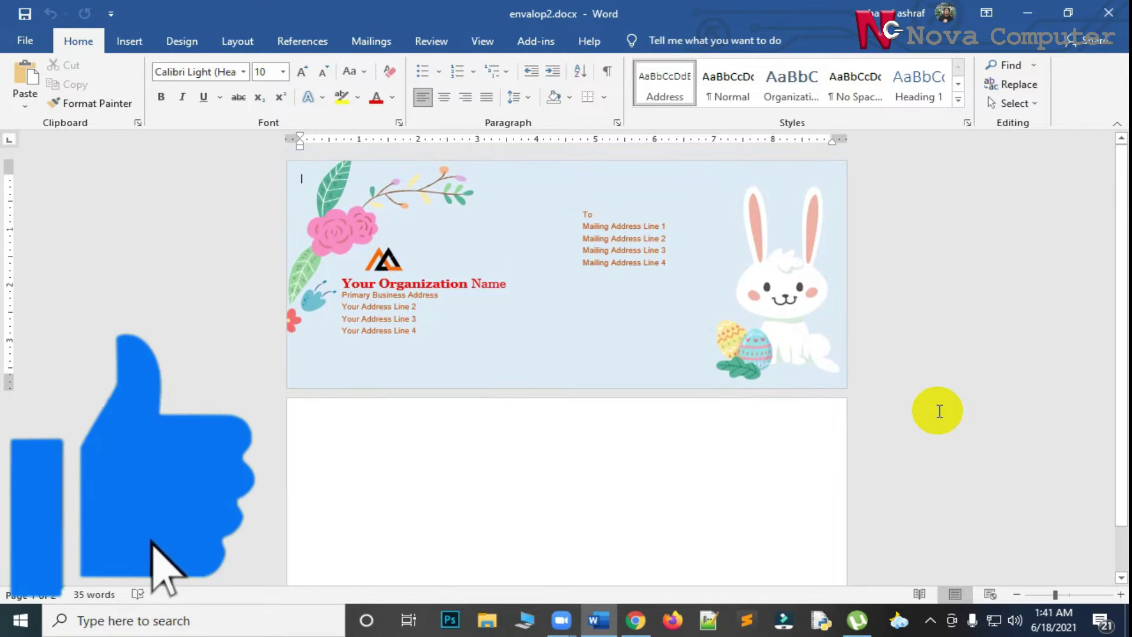
scroll(940, 411, down, 1)
scroll(939, 411, down, 1)
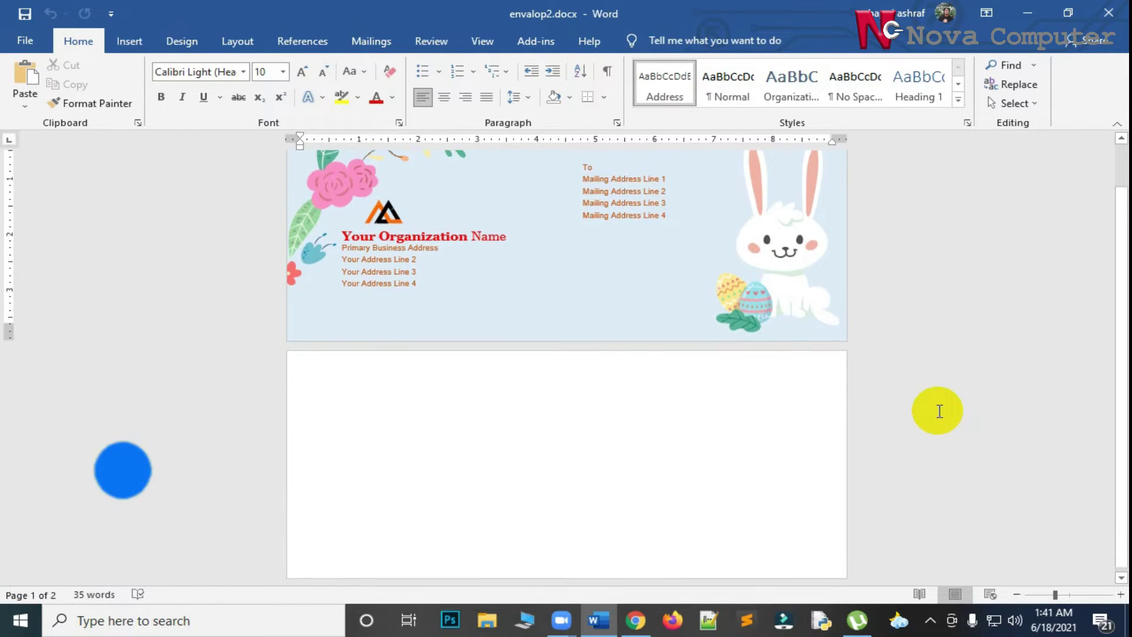
scroll(939, 411, up, 1)
scroll(939, 411, up, 1)
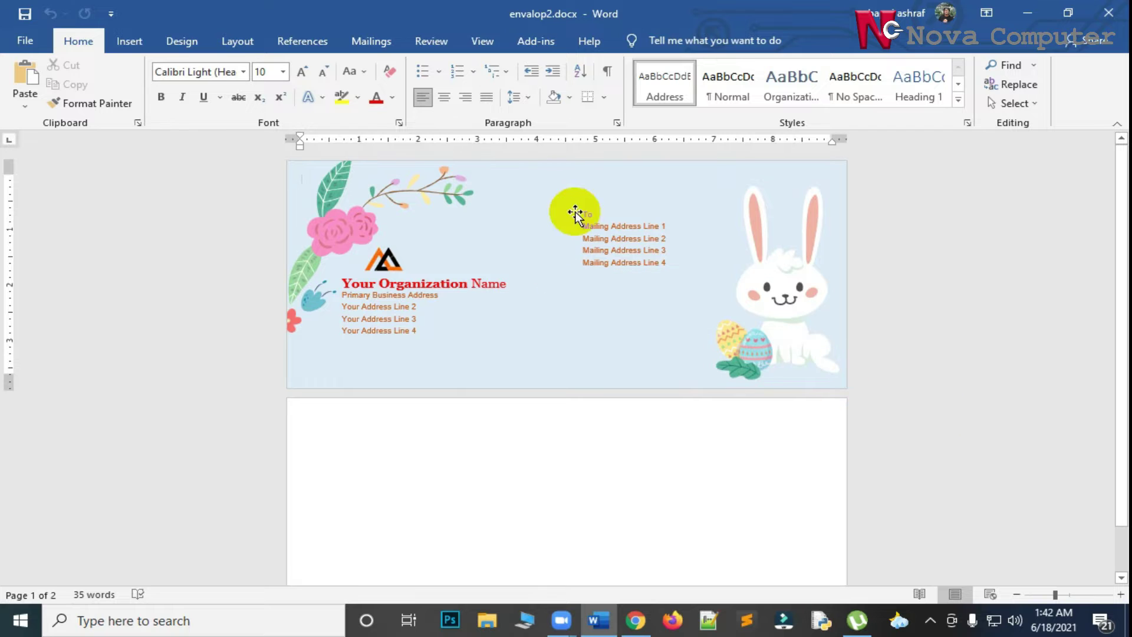
Step: Drag the envelope's background aside to inspect it, then undo the move
click(570, 188)
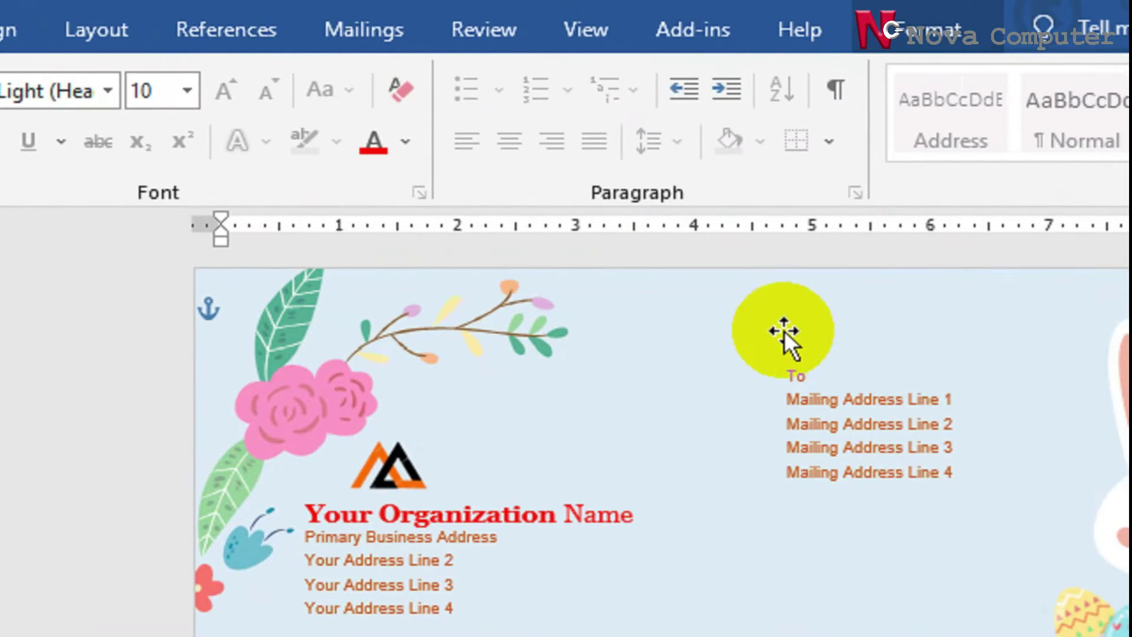
drag(779, 328, 863, 341)
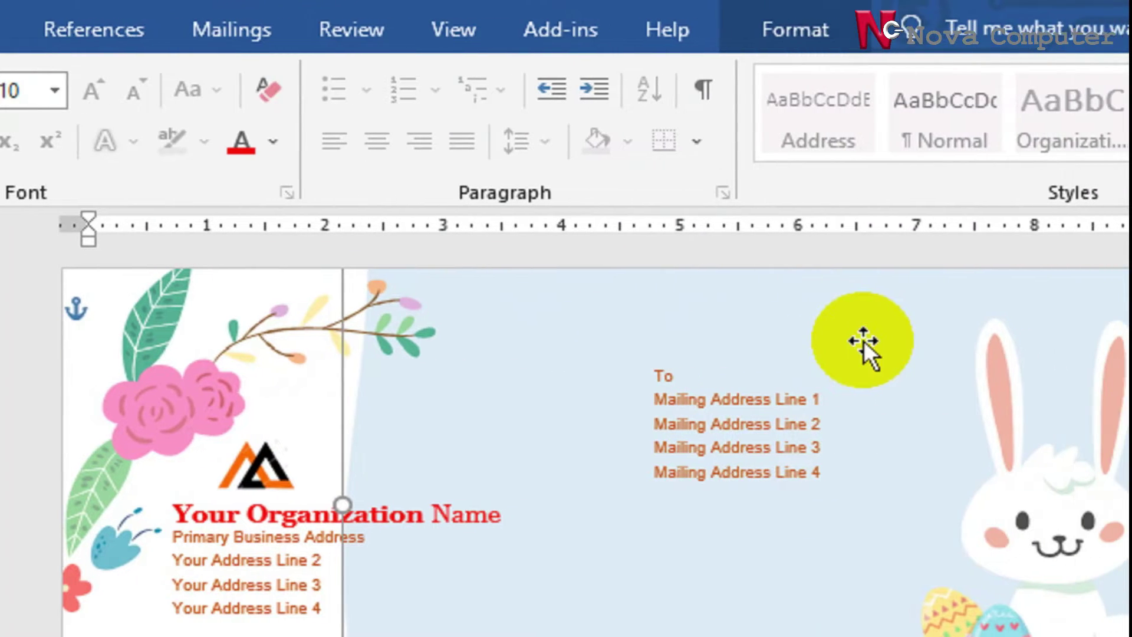
key(ctrl+z)
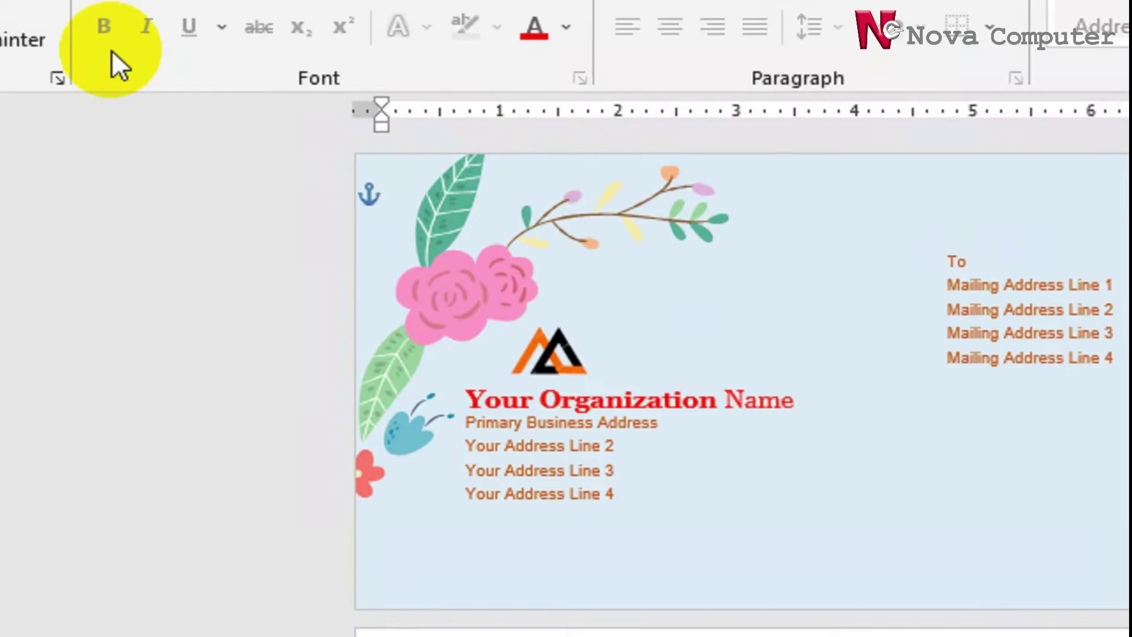
click(251, 88)
Step: Draw a rectangle from the Shapes gallery across the blank second page
click(438, 136)
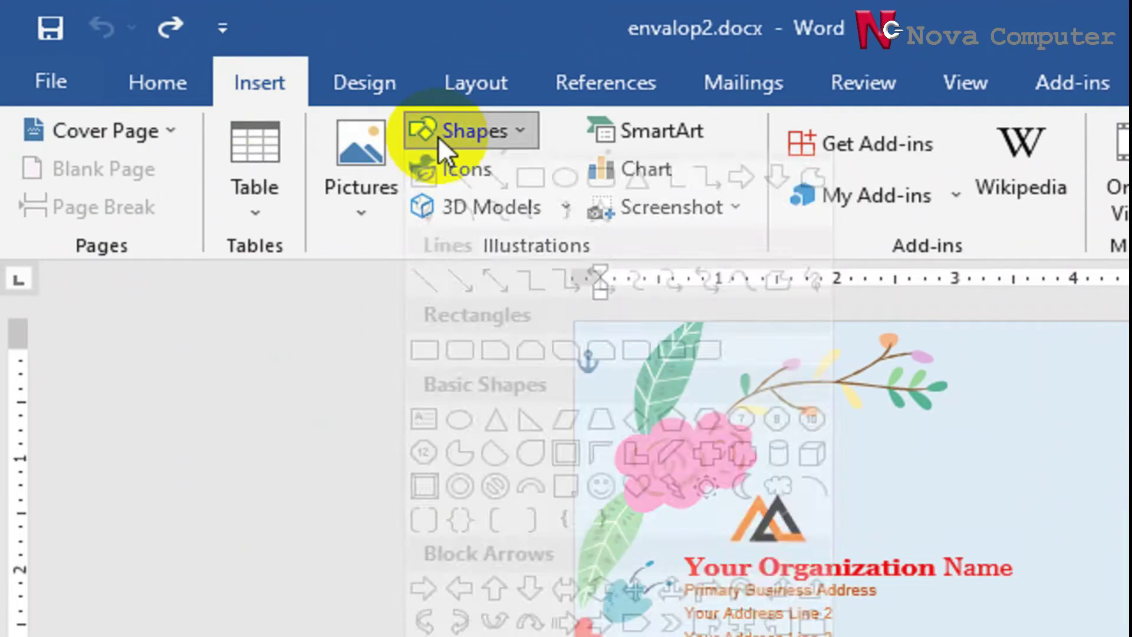
click(532, 212)
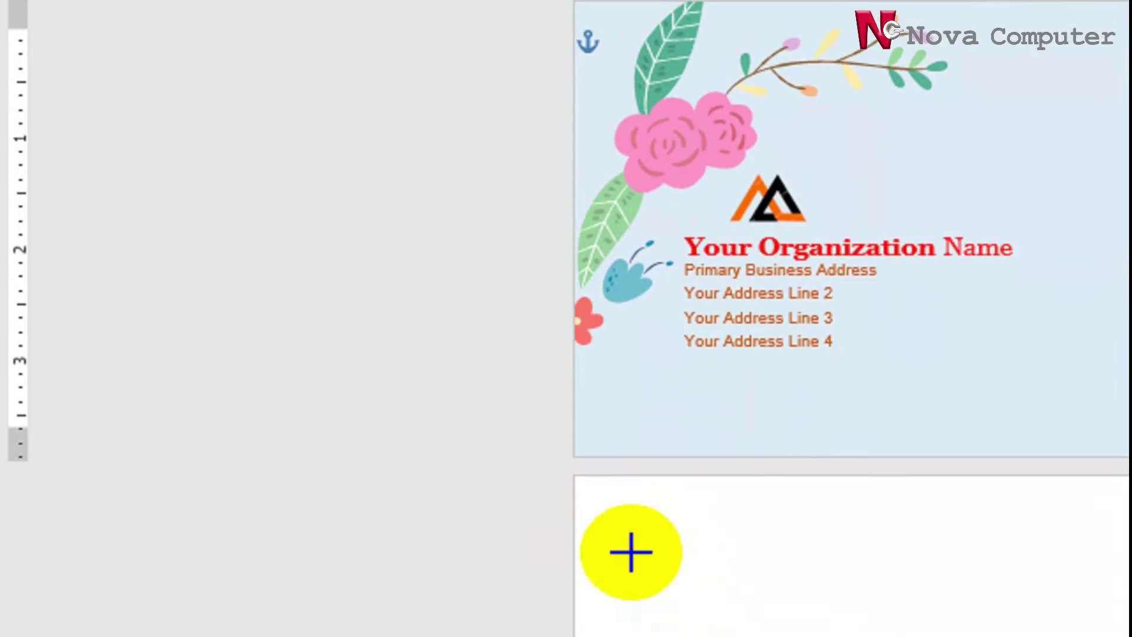
drag(614, 498, 1000, 524)
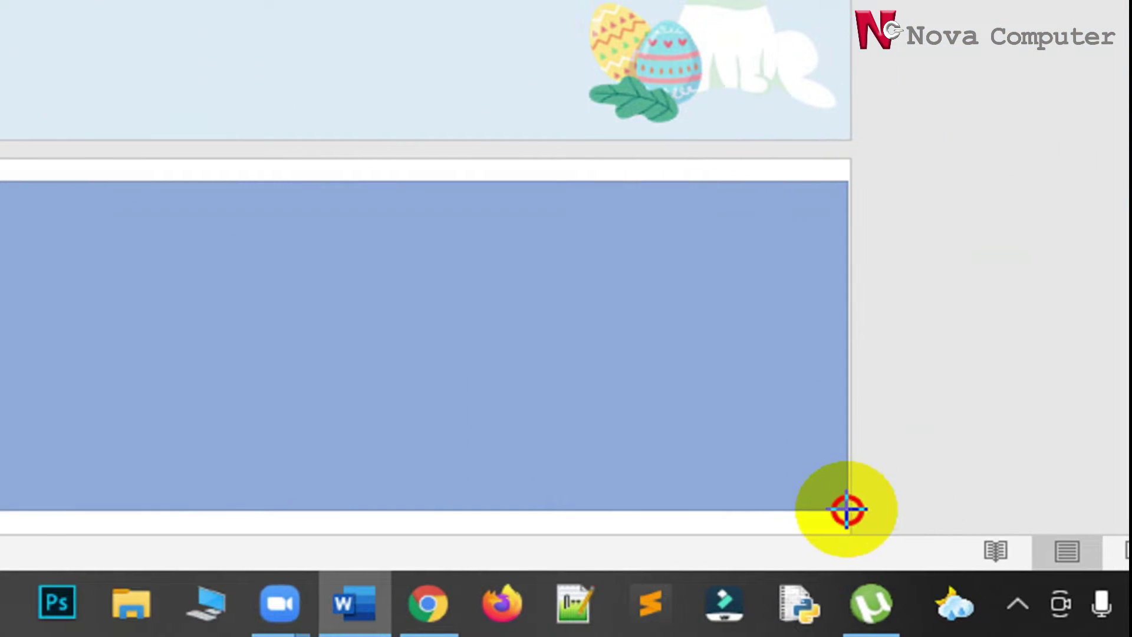
drag(846, 510, 847, 512)
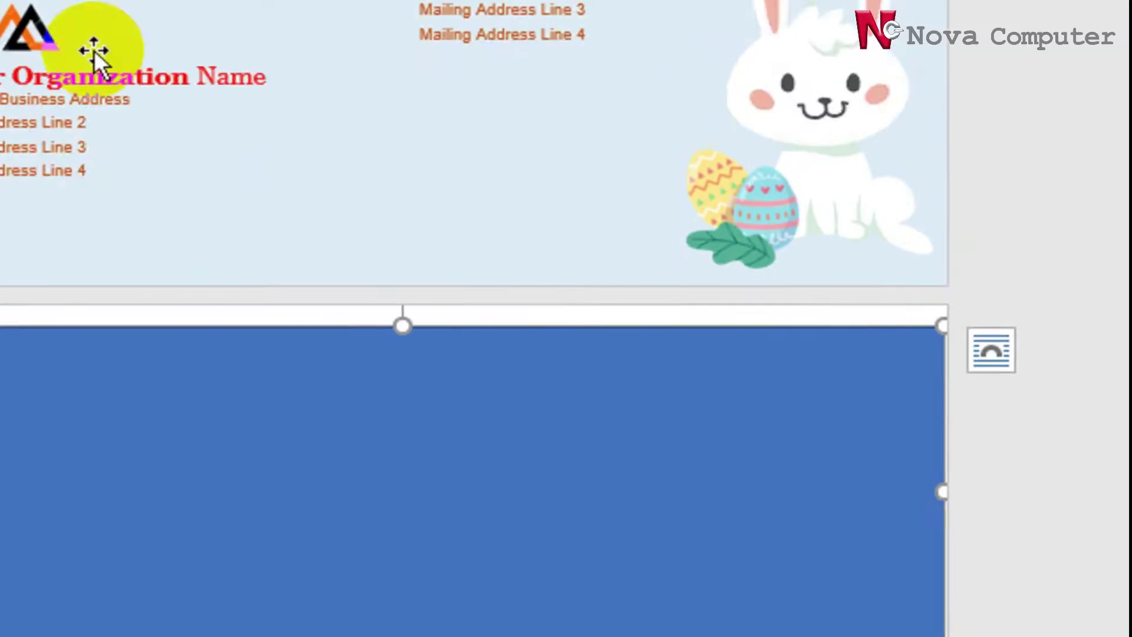
click(452, 159)
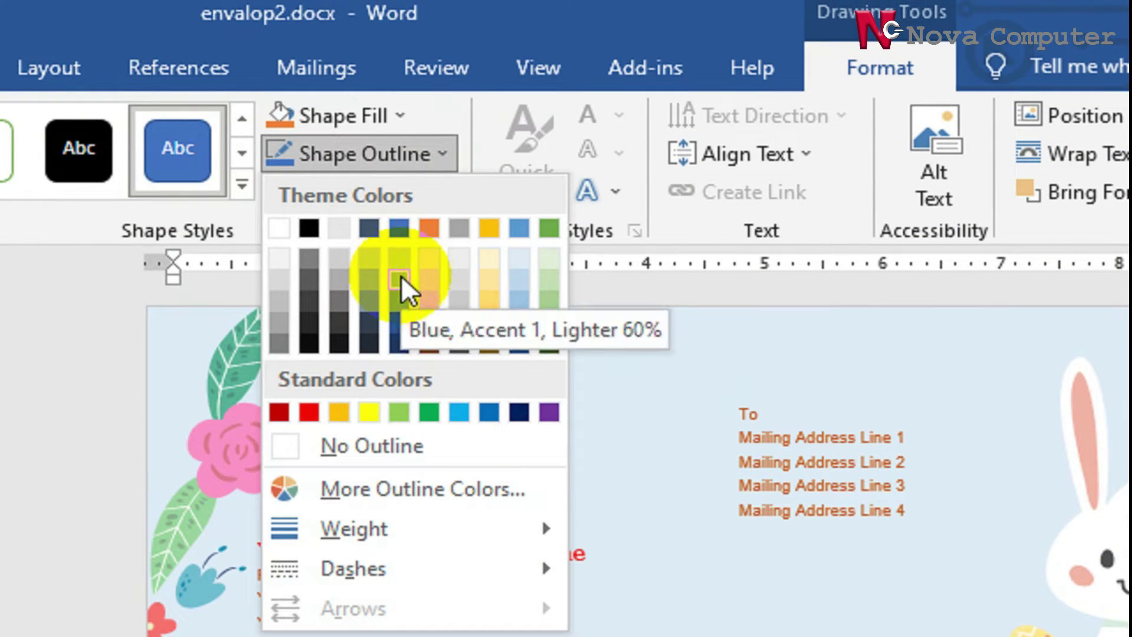
click(395, 133)
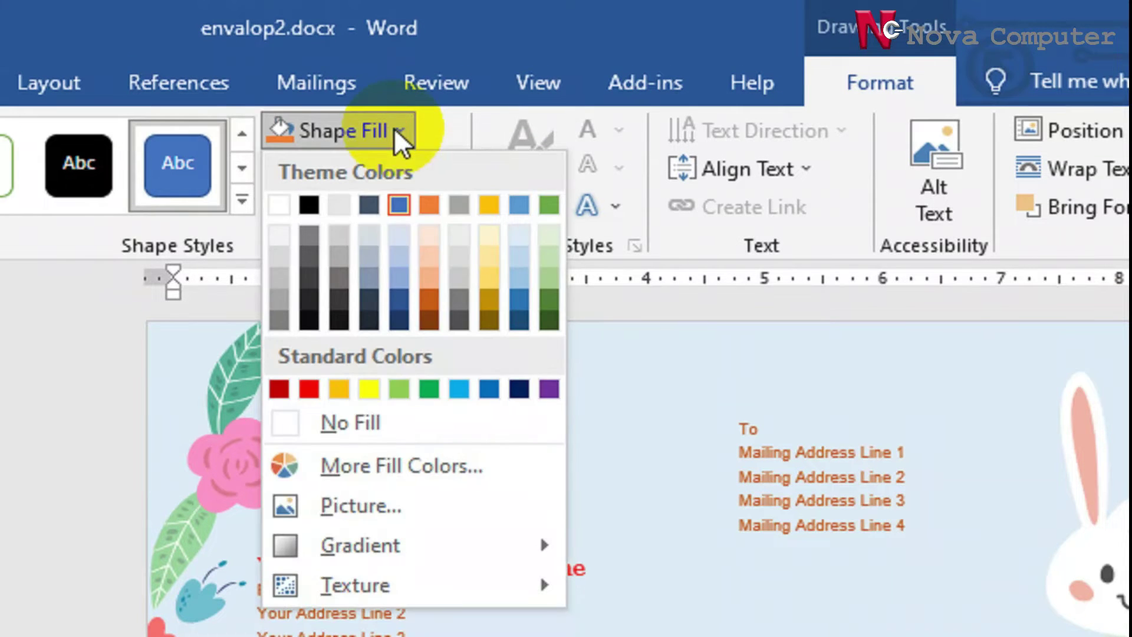
Step: Fill the rectangle Blue, Accent 1, Lighter 60% with no outline
click(395, 260)
click(436, 167)
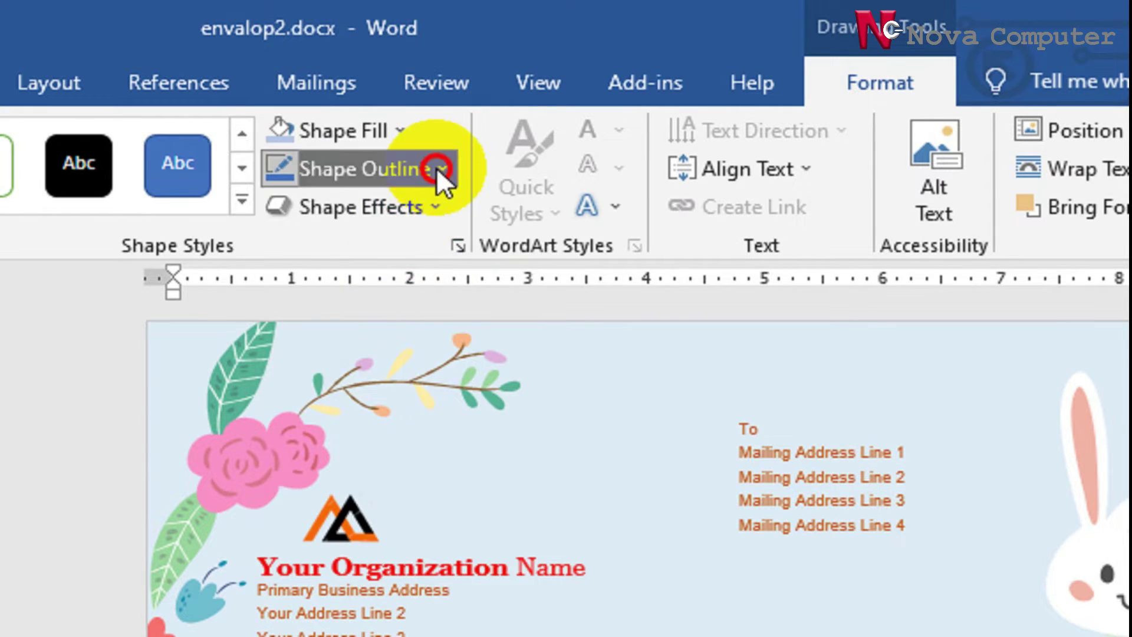
click(426, 469)
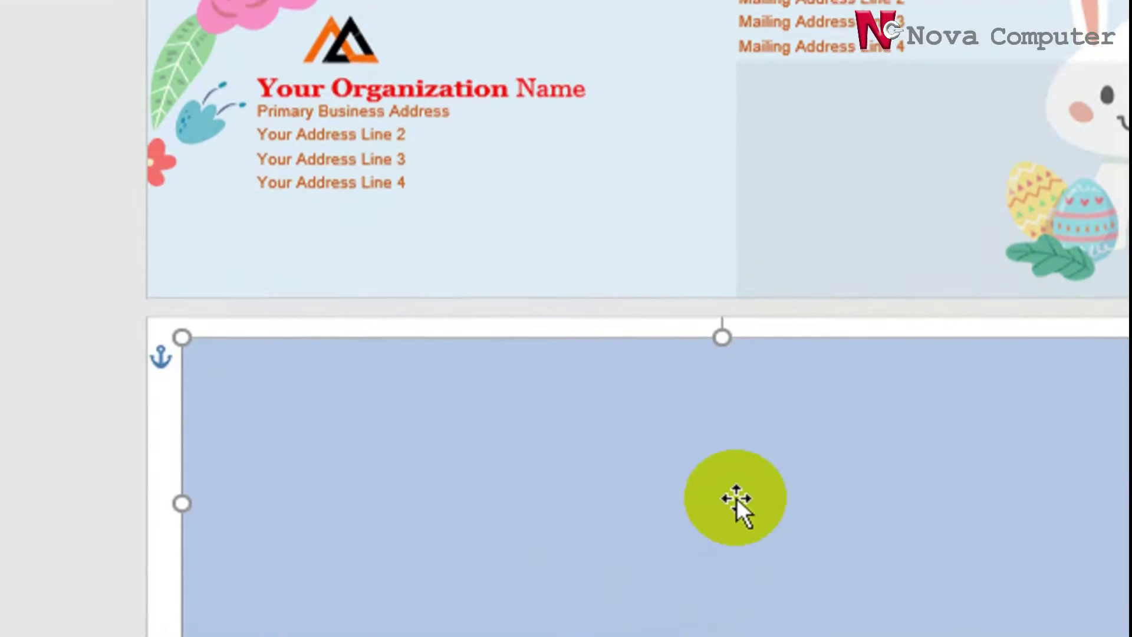
Step: Stretch the rectangle to the page corners and send it behind text
drag(236, 246, 263, 228)
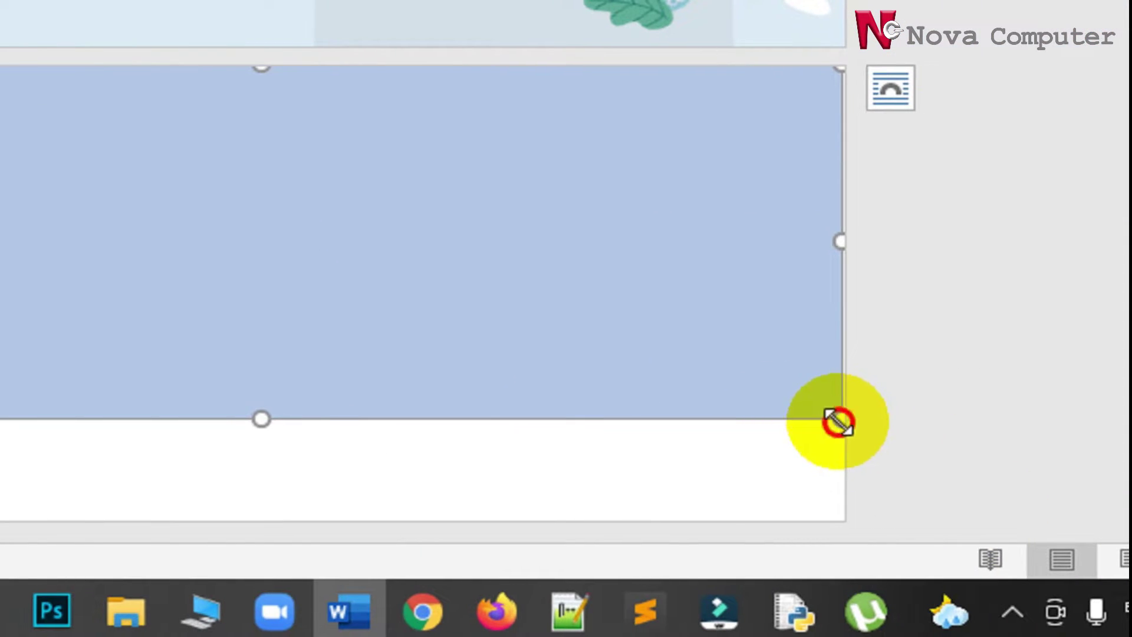
drag(839, 421, 849, 534)
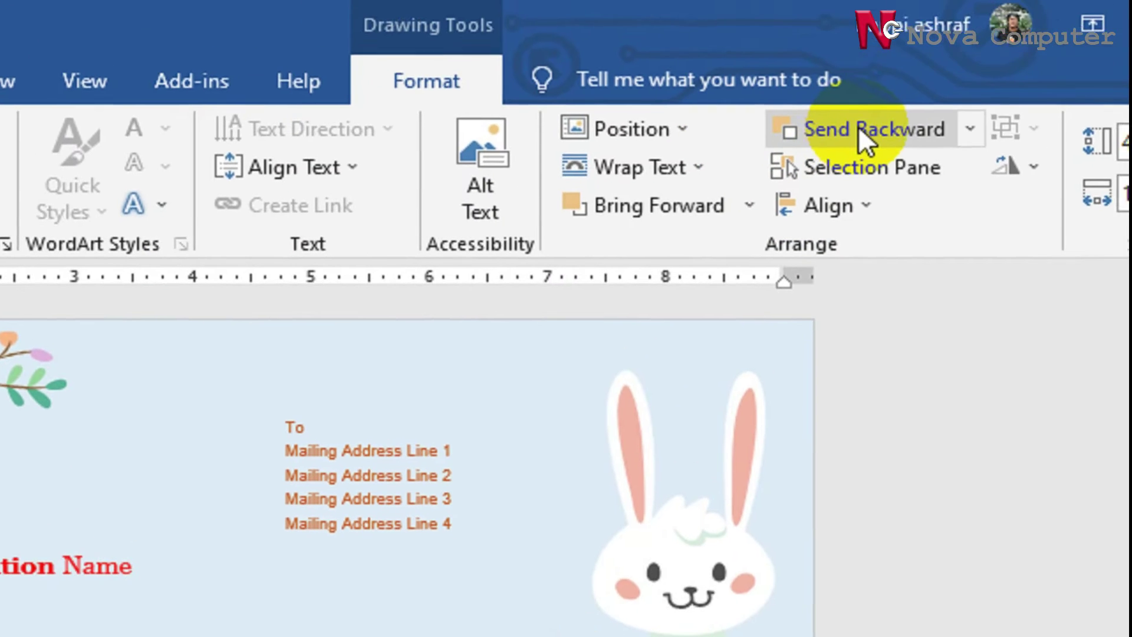
click(862, 131)
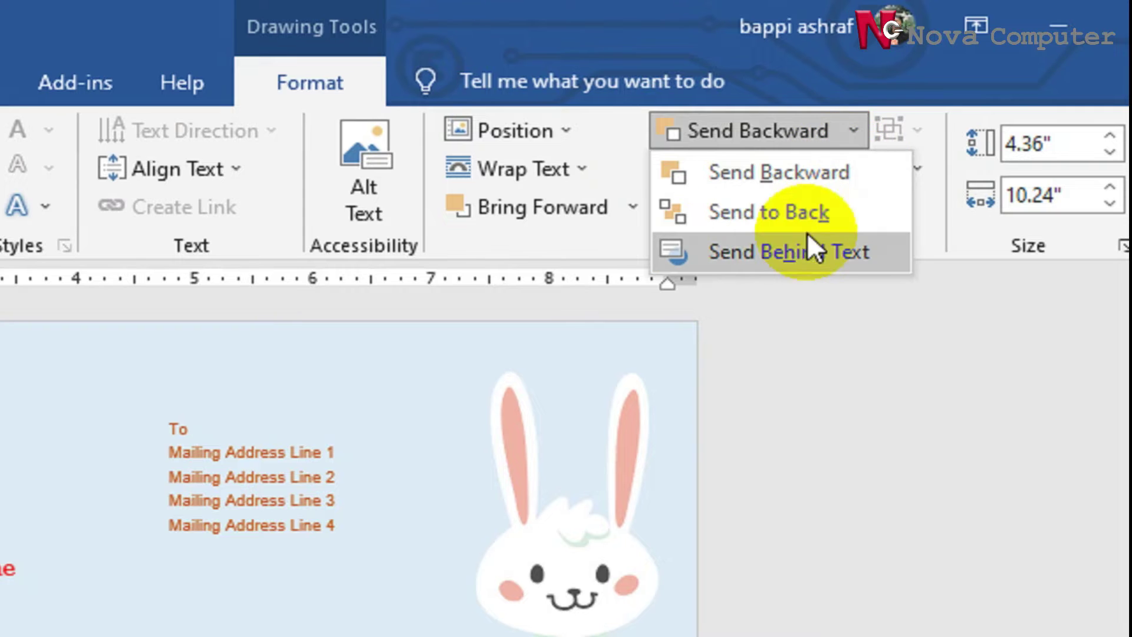
click(801, 250)
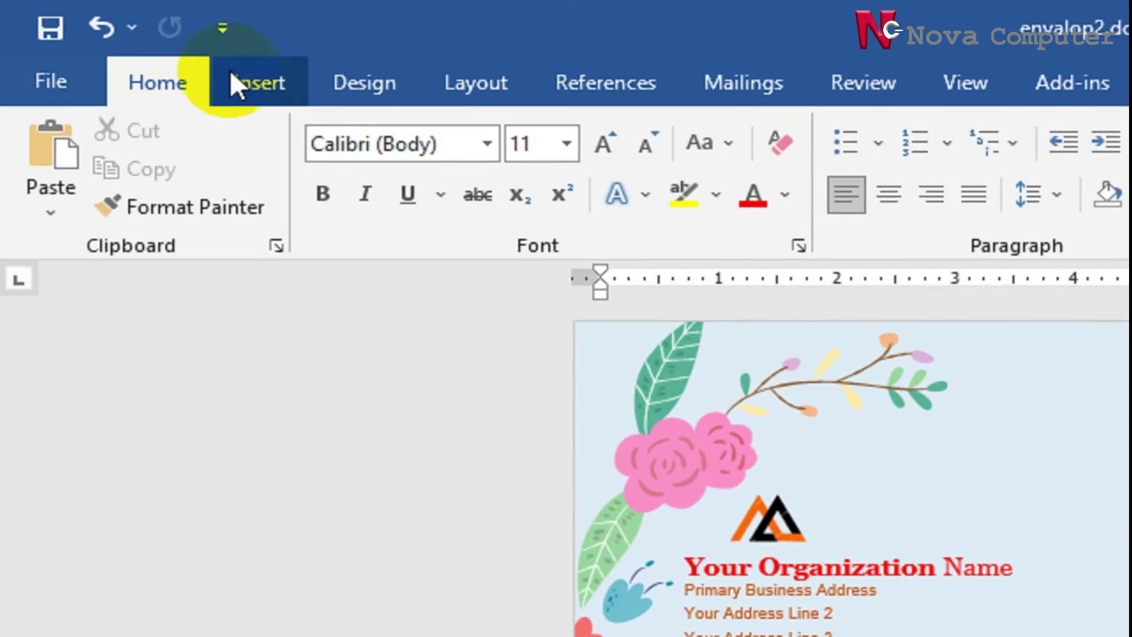
Step: Insert envalop1.png from I:\ghuri\Project\Final onto the blue second page
click(239, 83)
click(366, 188)
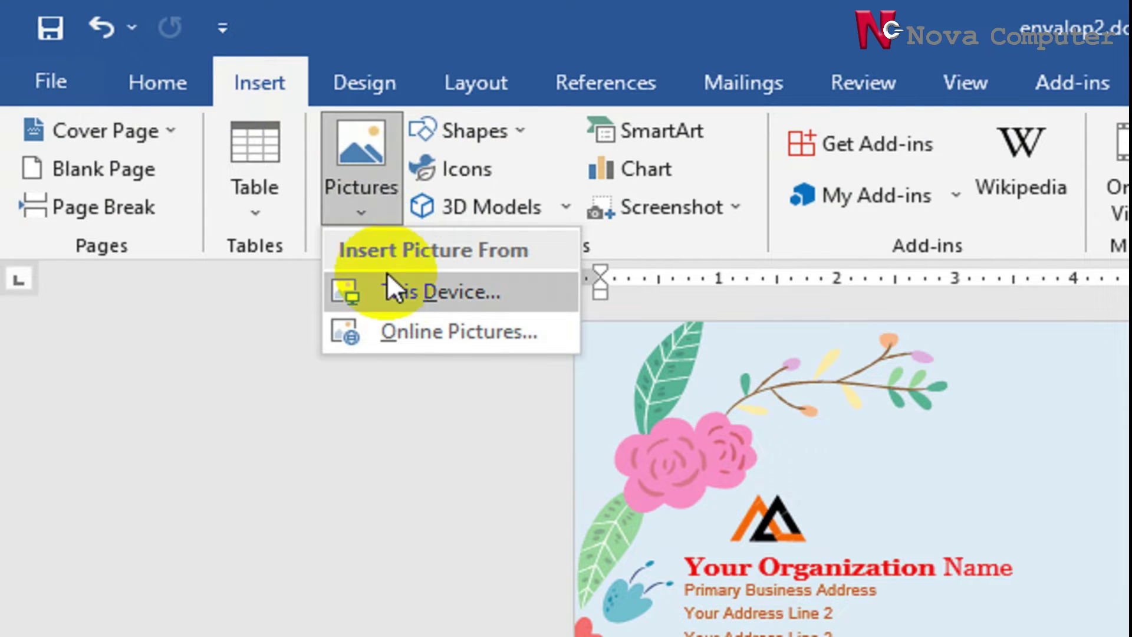
click(395, 289)
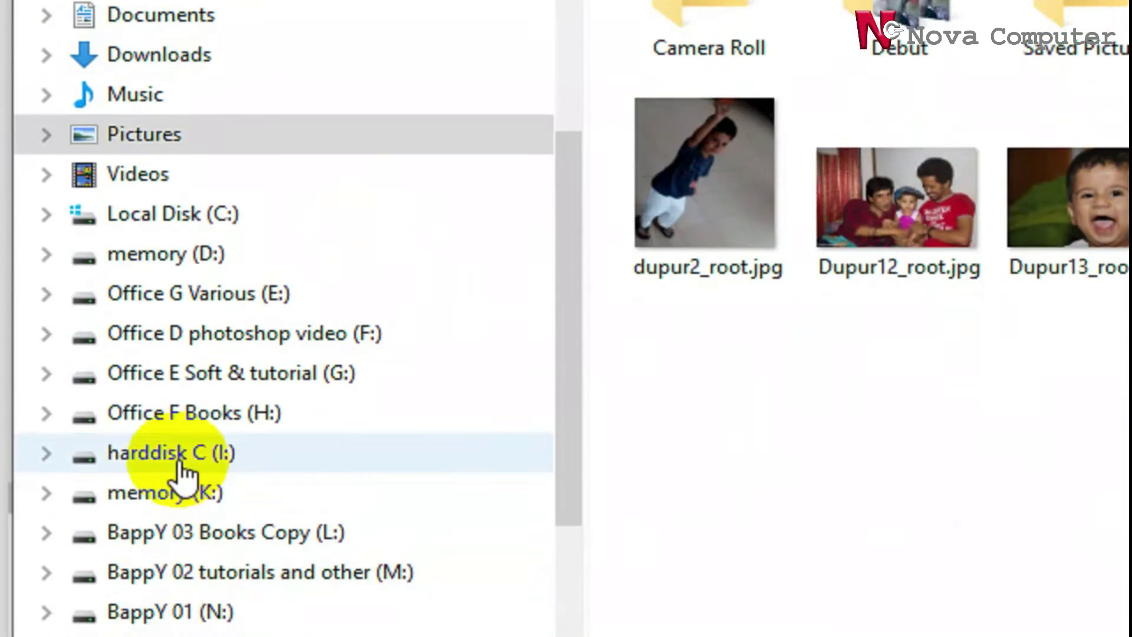
click(179, 457)
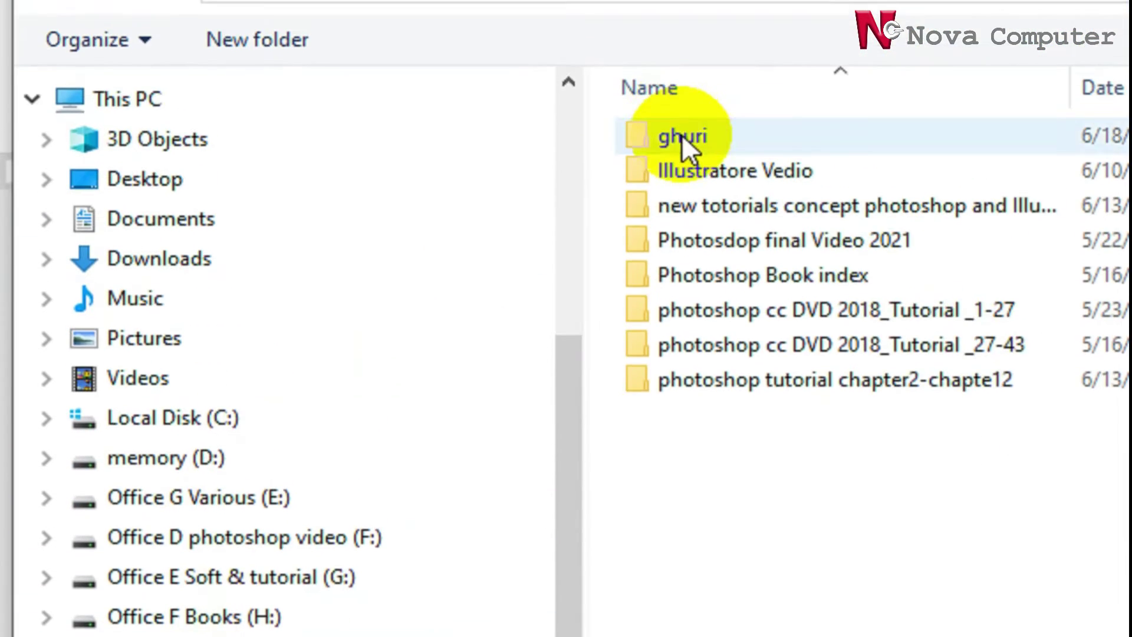
double_click(681, 134)
double_click(892, 258)
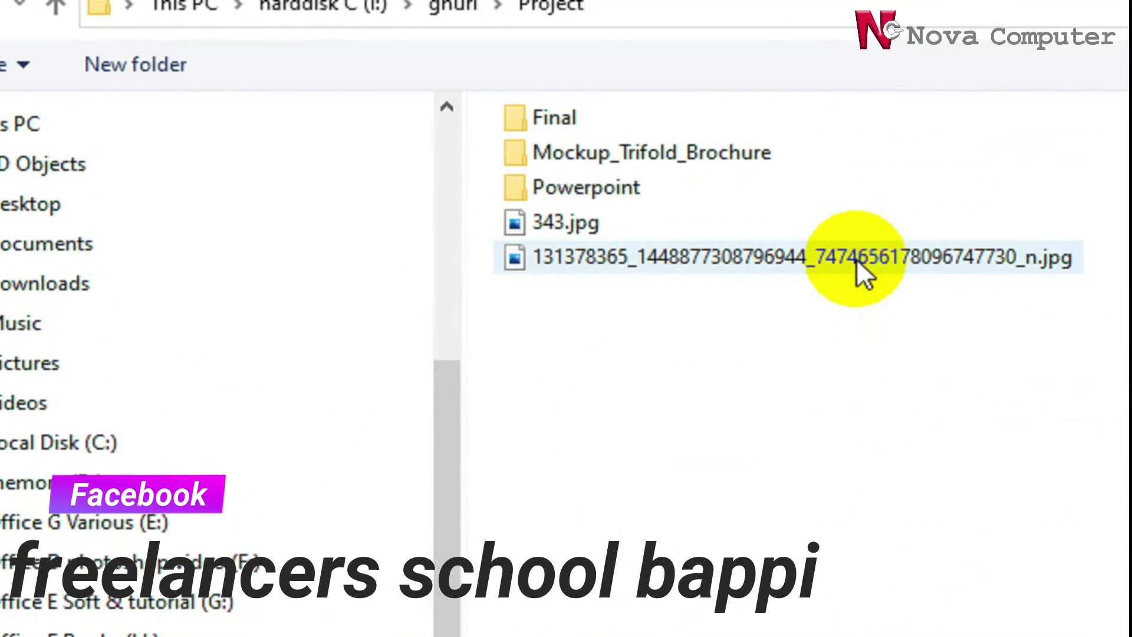
double_click(575, 138)
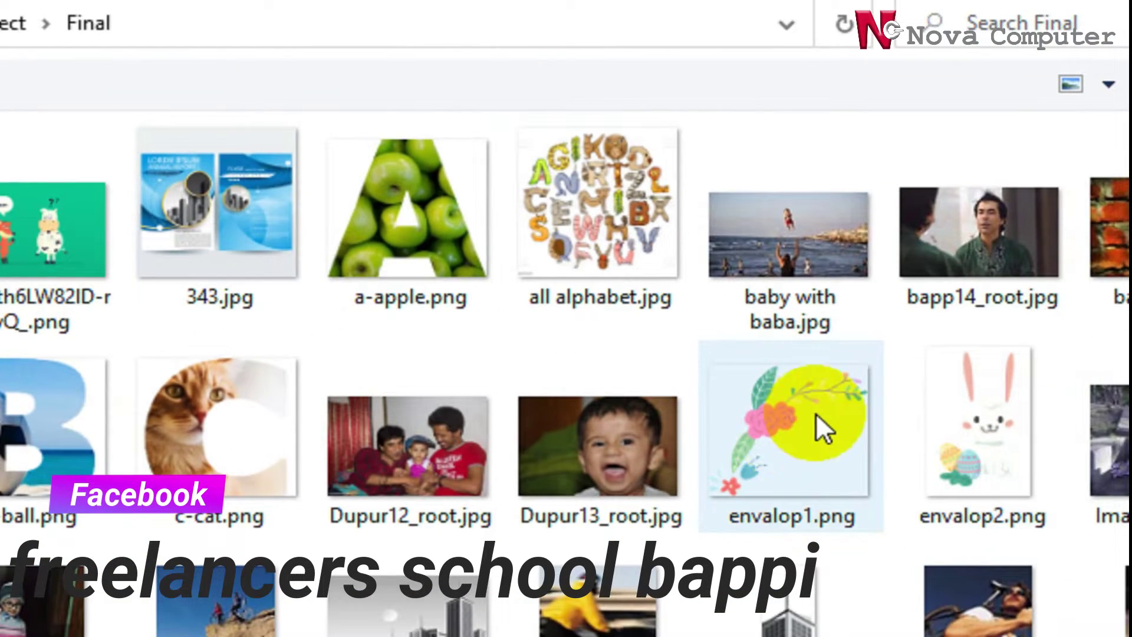
click(779, 426)
click(836, 479)
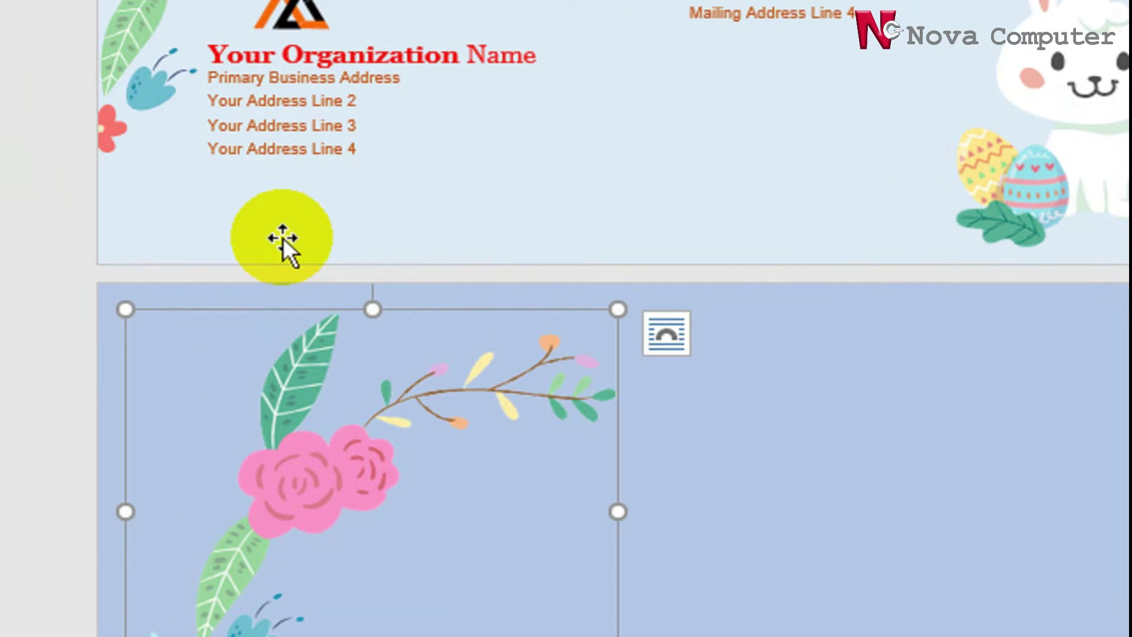
Step: Shrink the flower image proportionally by its corner handle
scroll(326, 164, down, 4)
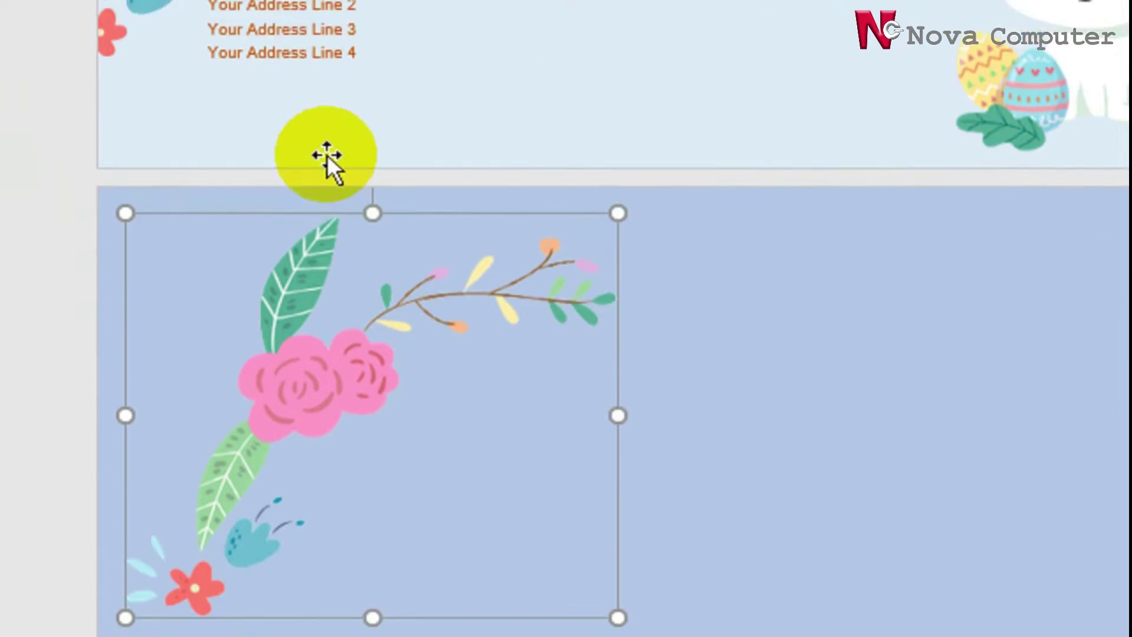
scroll(318, 162, up, 2)
scroll(317, 163, down, 2)
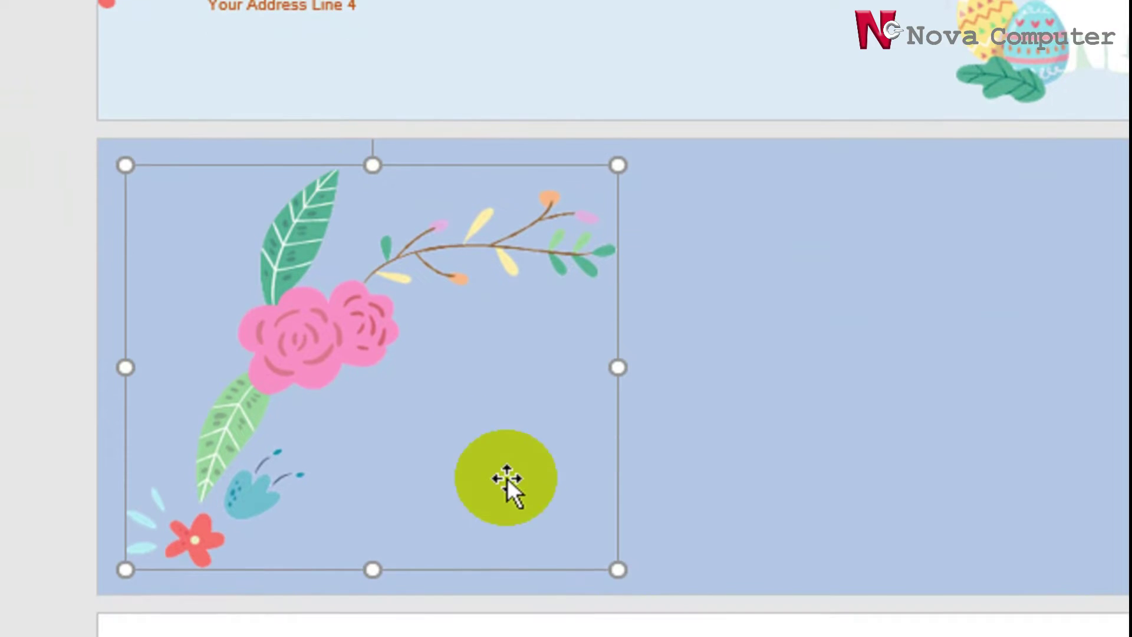
scroll(507, 479, down, 2)
drag(618, 482, 527, 335)
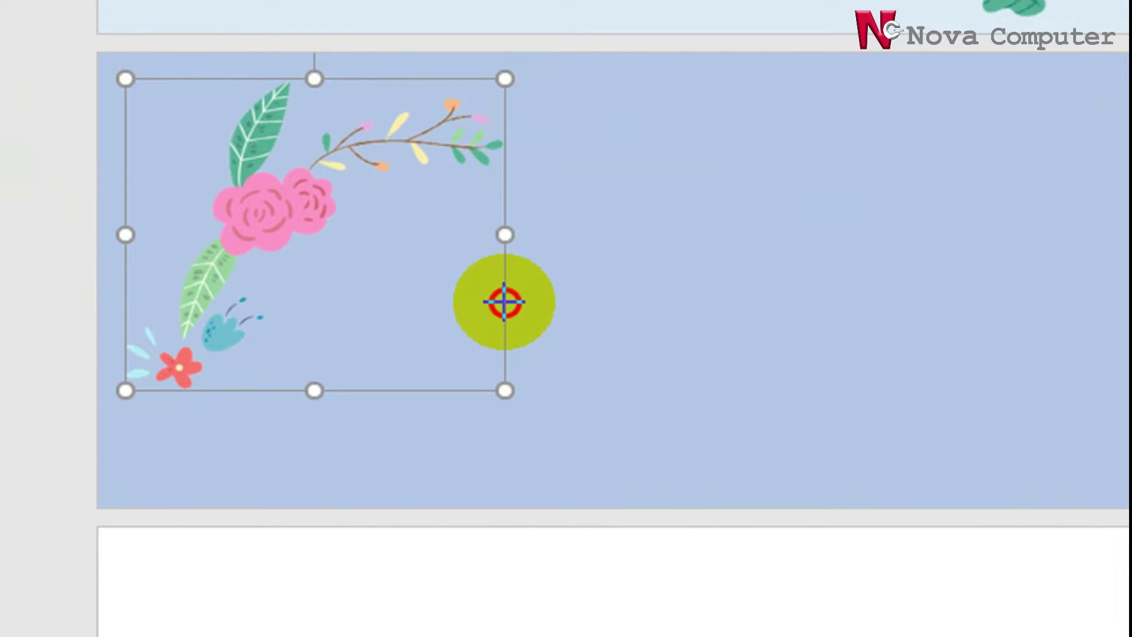
drag(527, 335, 497, 285)
Step: Set the flower image to In Front of Text and move it to the top-left corner
click(283, 171)
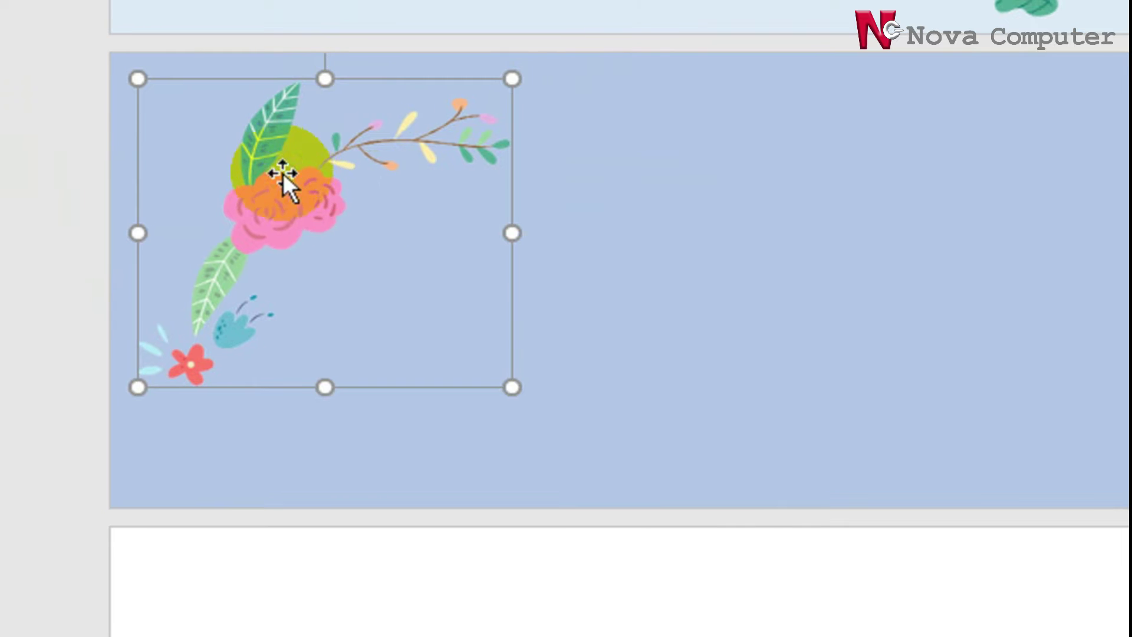
click(575, 153)
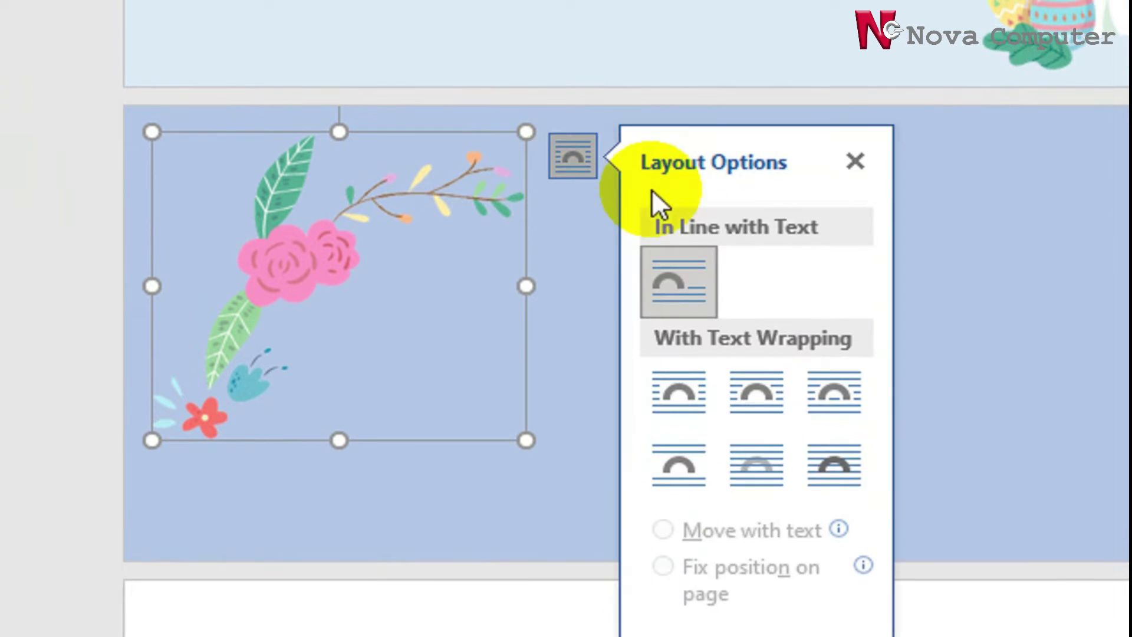
click(837, 468)
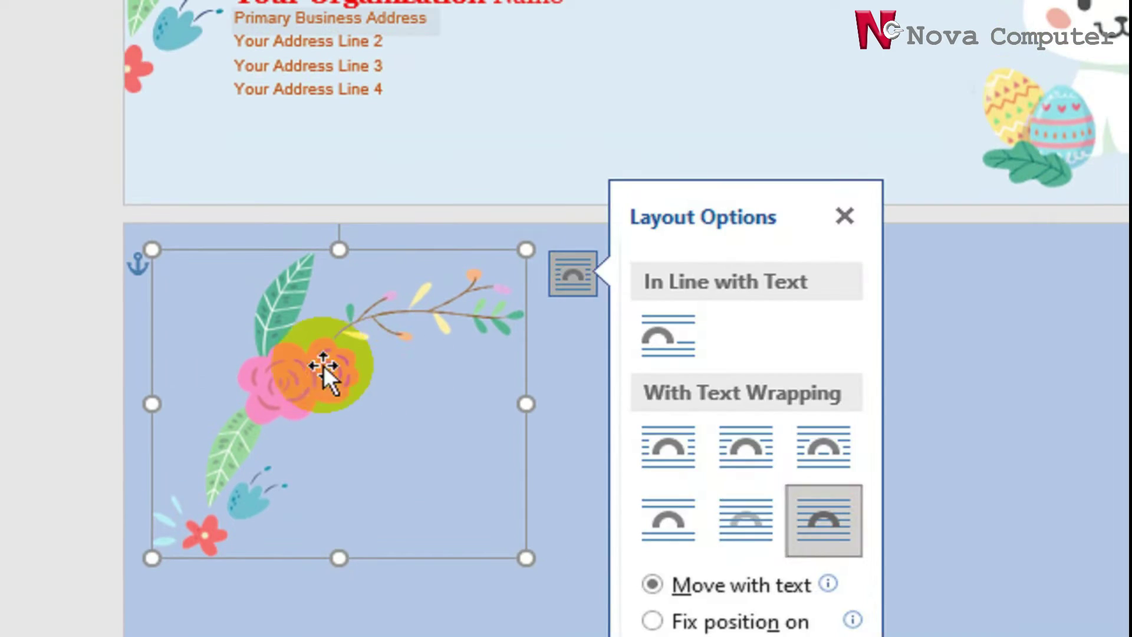
drag(324, 374, 288, 344)
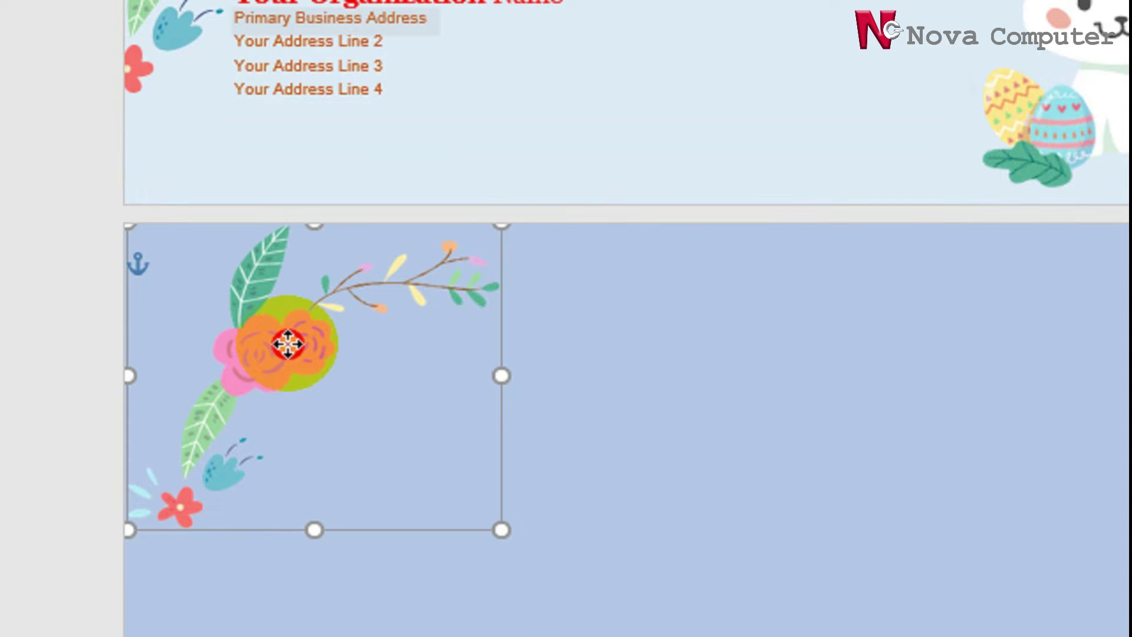
Step: Start inserting another picture from the Insert Pictures menu
scroll(815, 384, up, 3)
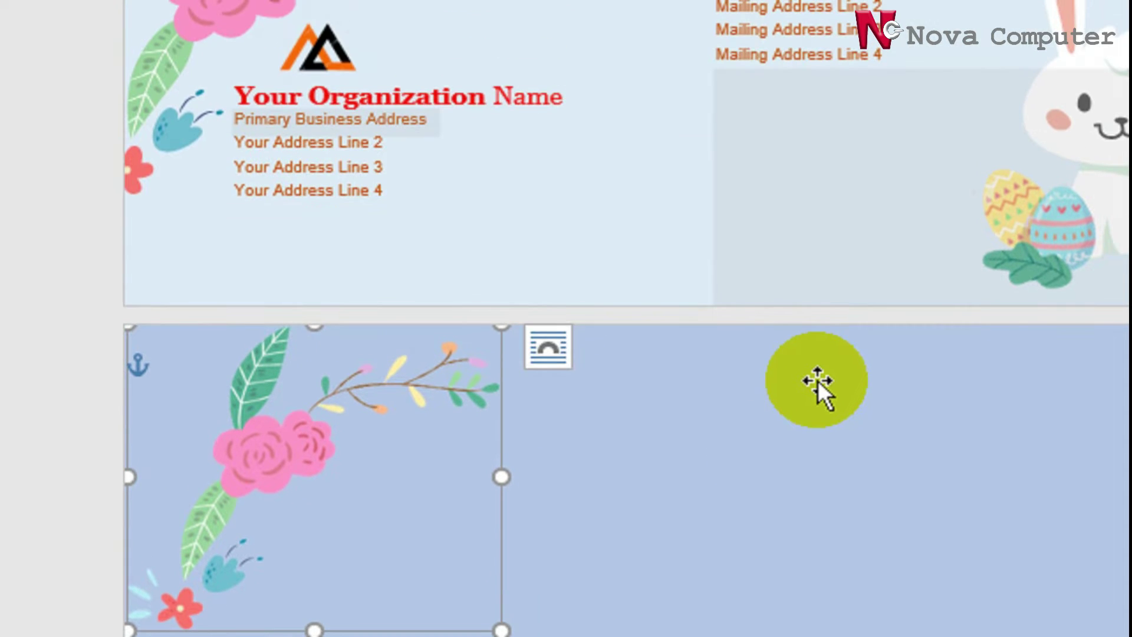
scroll(818, 380, down, 2)
scroll(818, 380, down, 1)
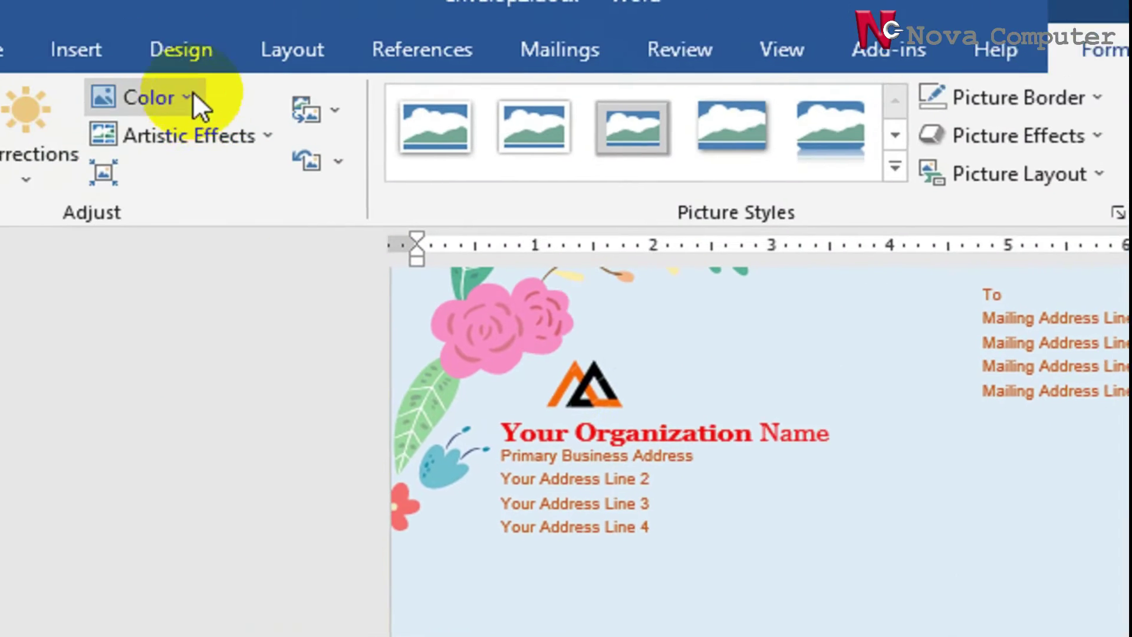
click(109, 59)
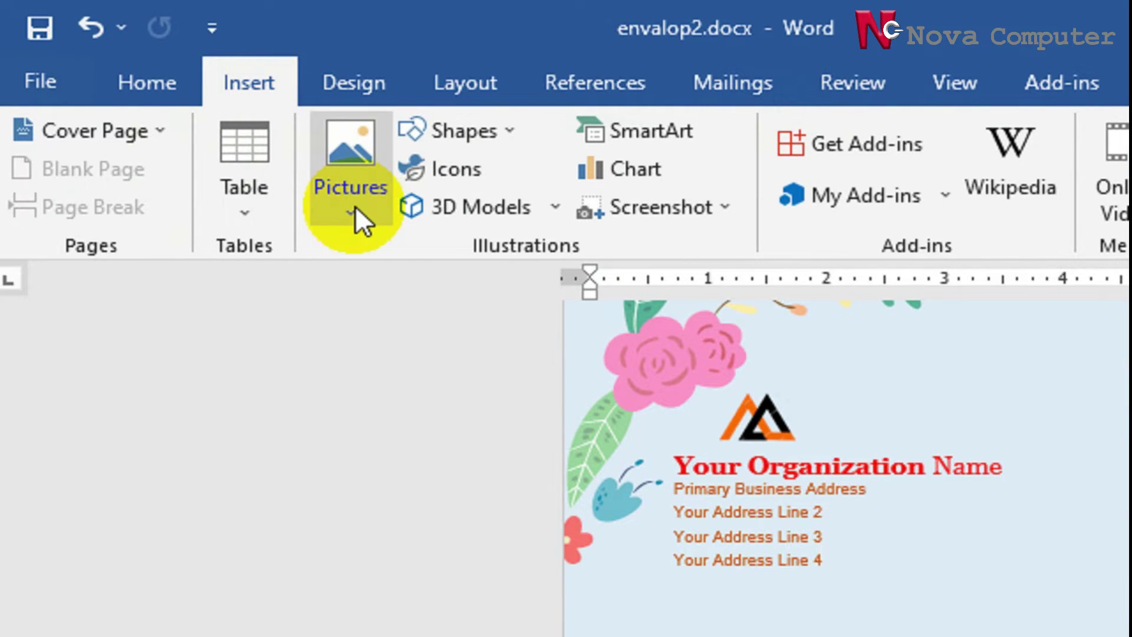
click(355, 205)
Step: Insert the bunny picture file from this device
click(385, 290)
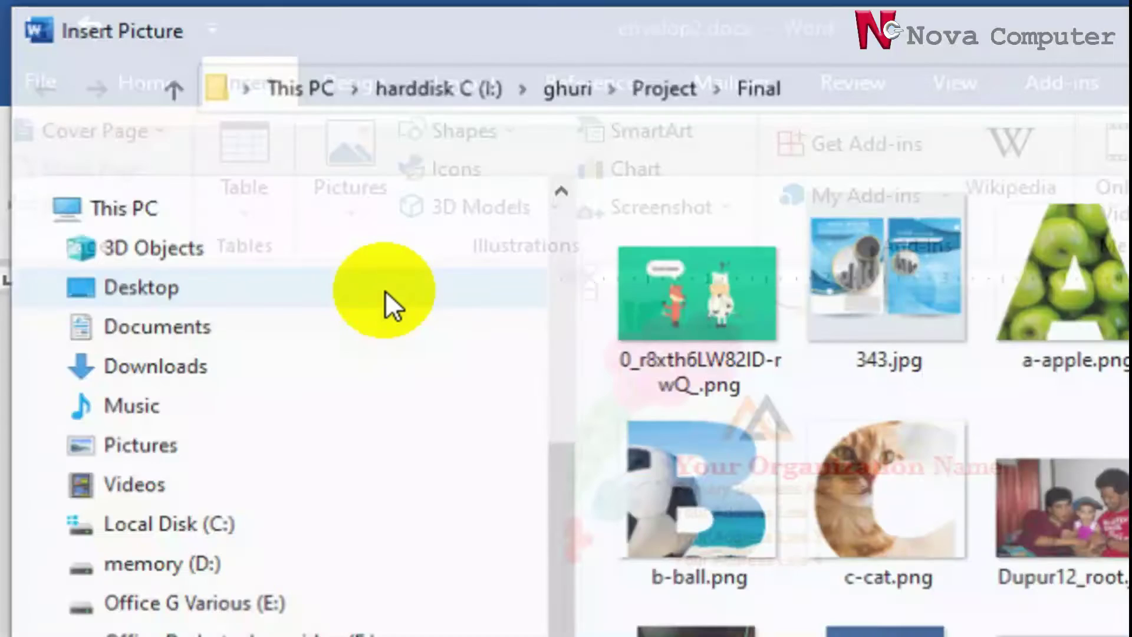
click(935, 283)
click(885, 584)
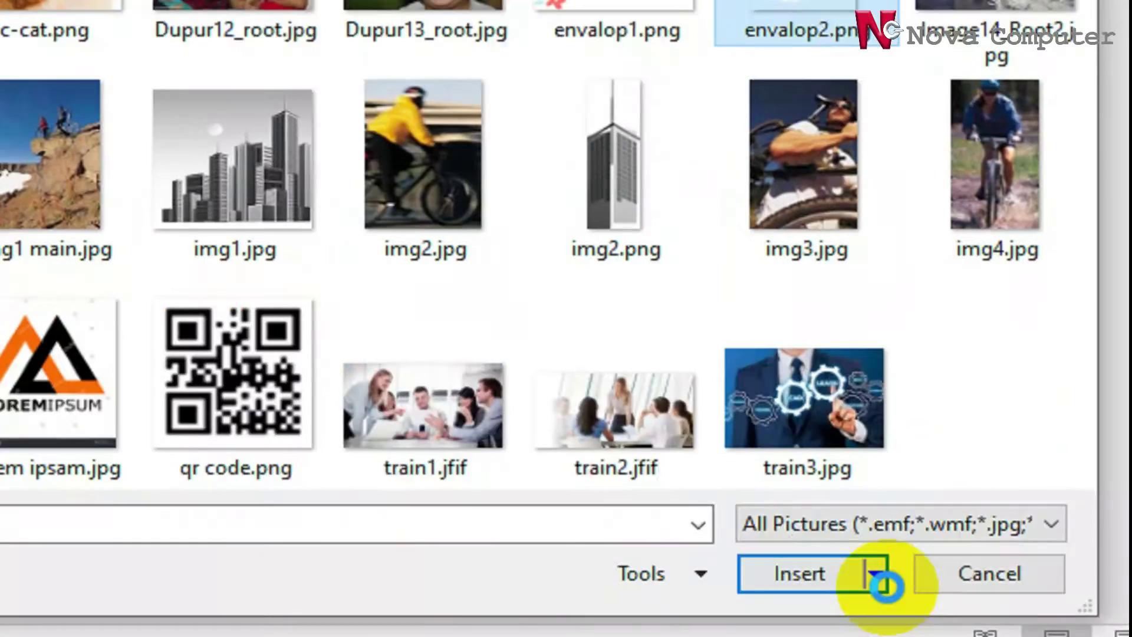
click(825, 577)
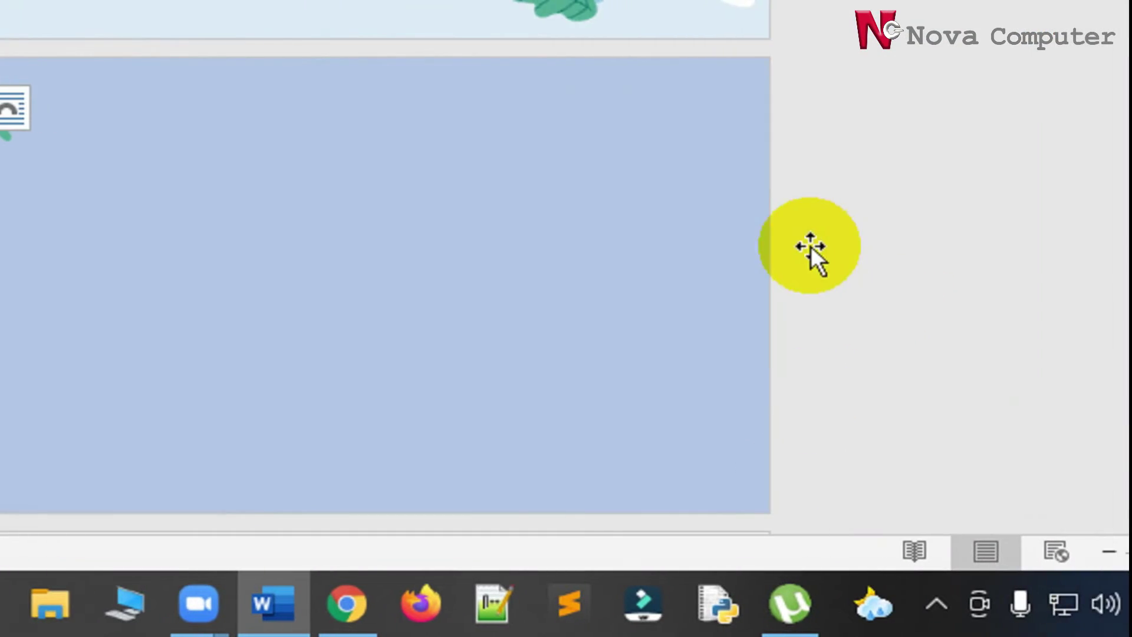
Step: Float the bunny In Front of Text and drag it to the envelope's right side
click(224, 166)
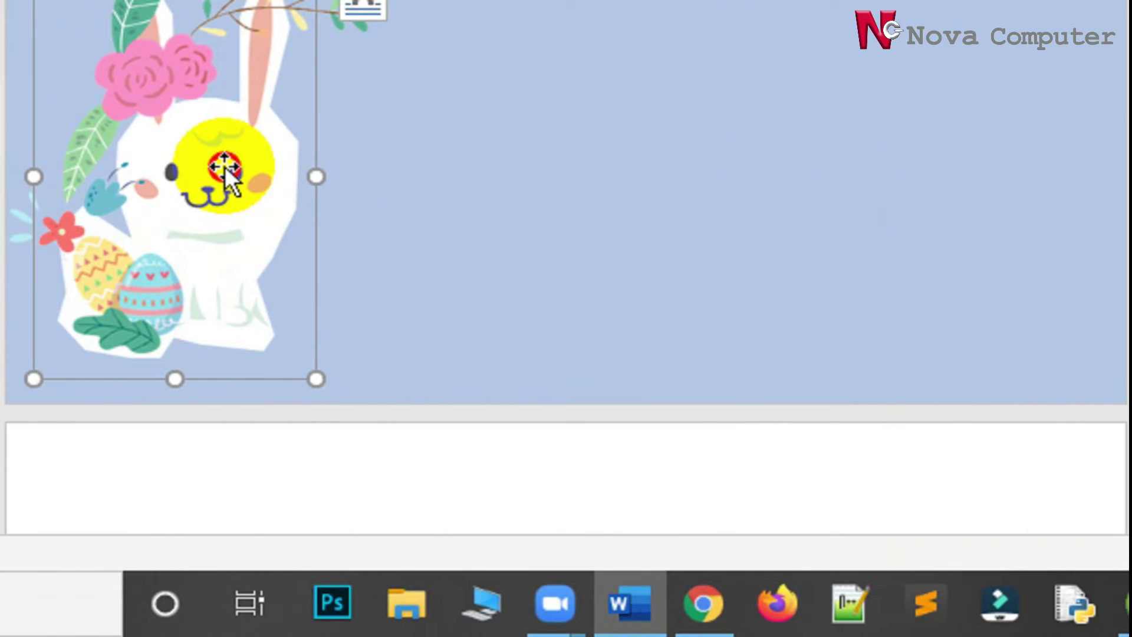
drag(225, 167, 480, 214)
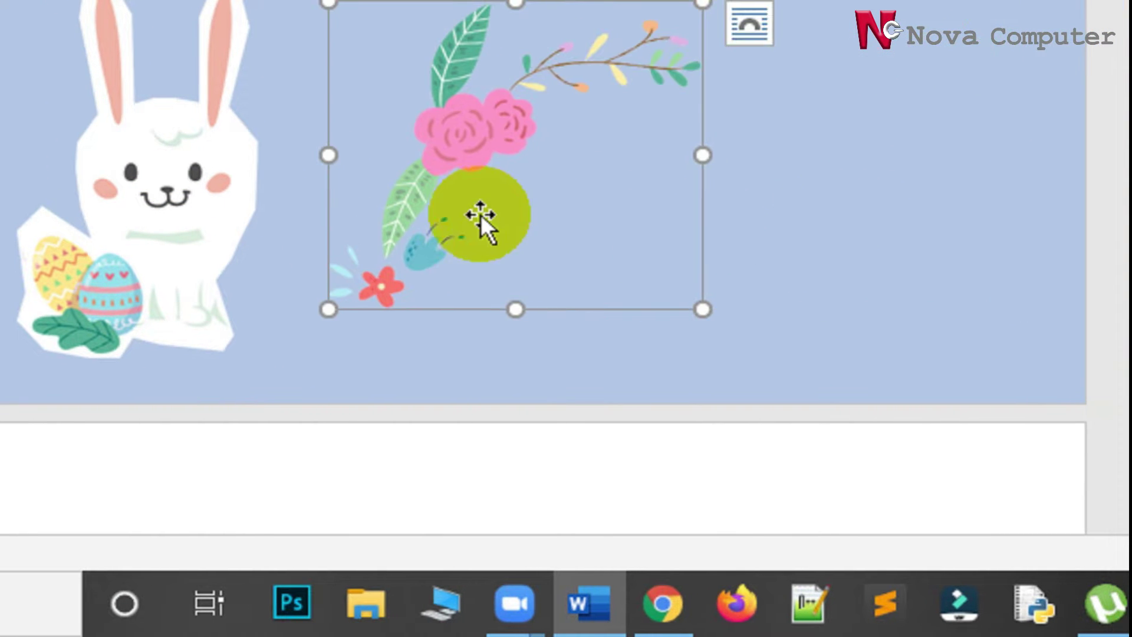
click(221, 221)
click(885, 238)
click(283, 175)
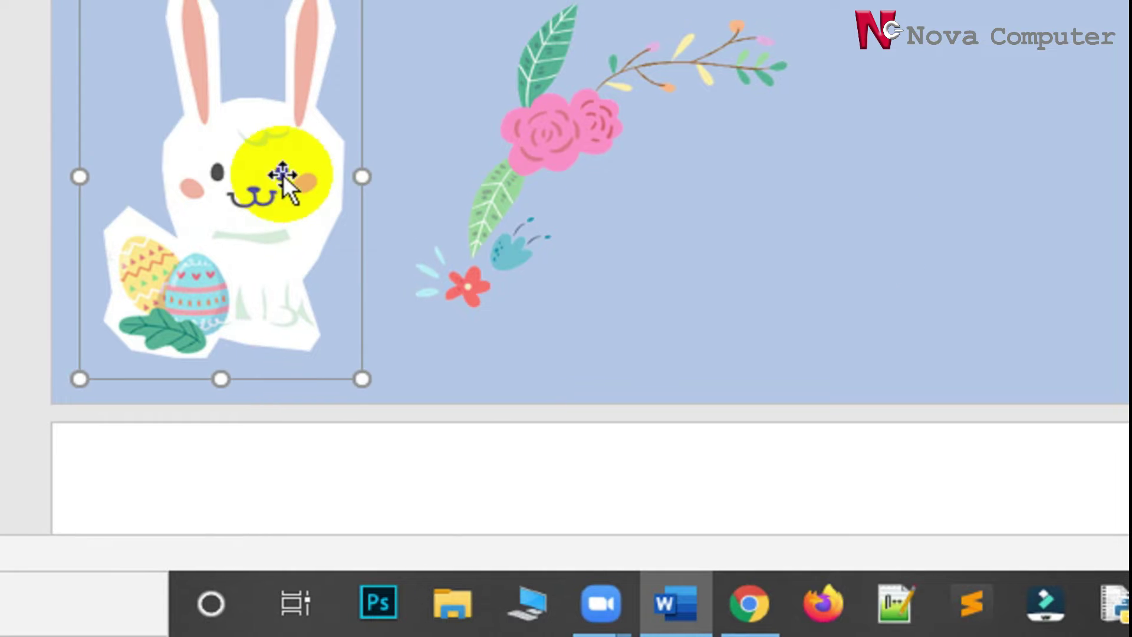
click(413, 148)
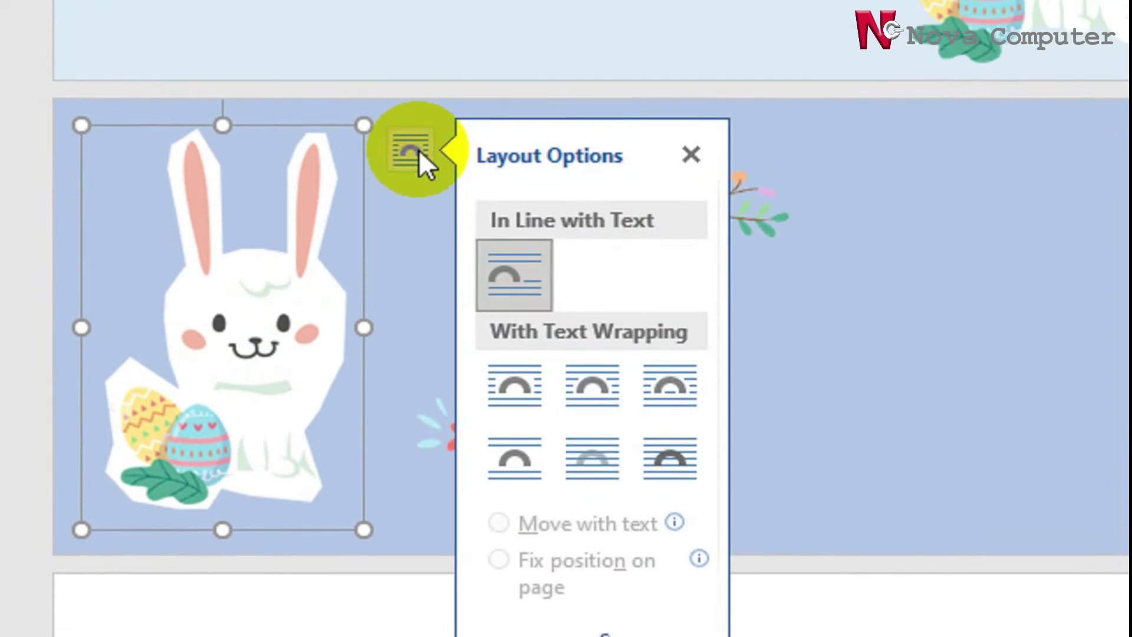
click(670, 460)
mouse_move(273, 430)
mouse_down()
mouse_move(582, 449)
mouse_move(1129, 449)
mouse_up()
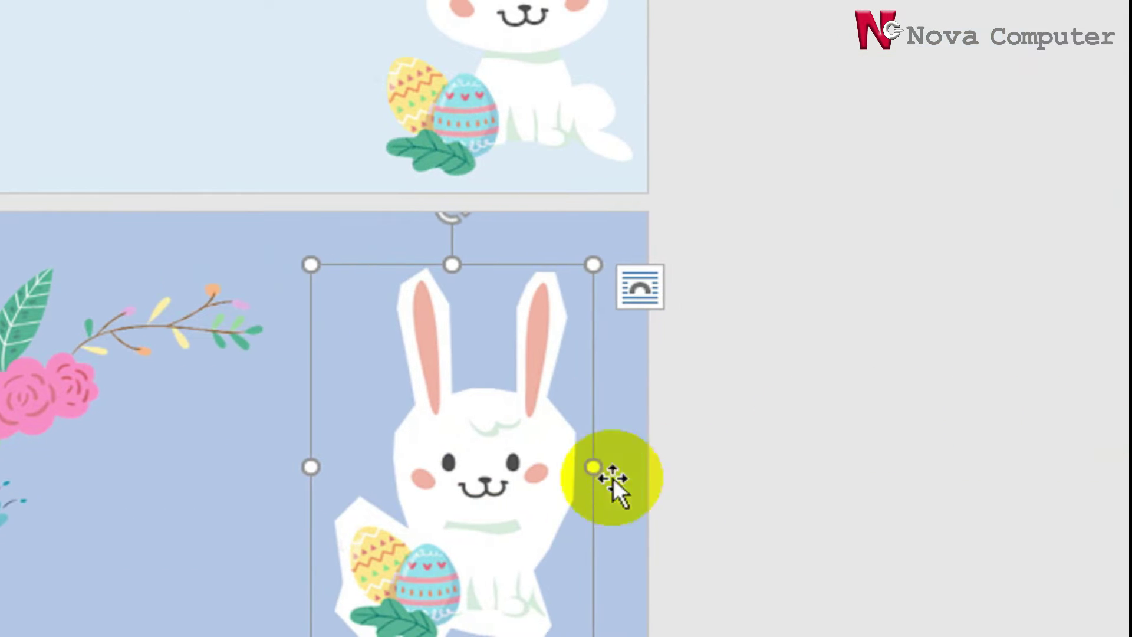
mouse_move(496, 454)
mouse_down()
mouse_move(554, 474)
mouse_move(544, 474)
mouse_up()
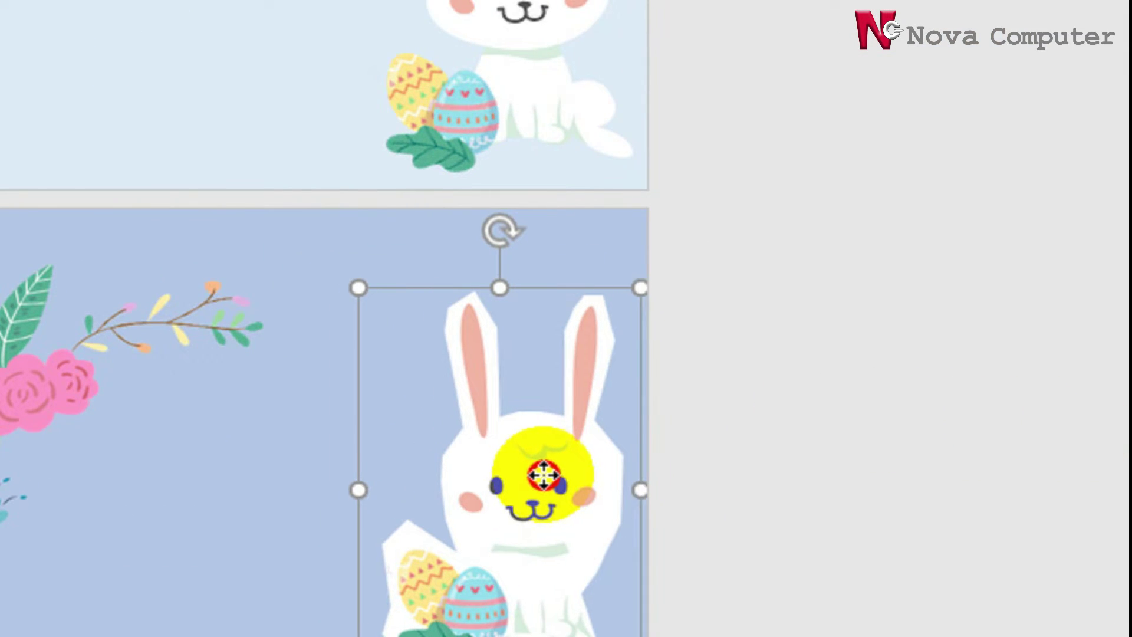
Step: Nudge the flower image slightly down
click(231, 383)
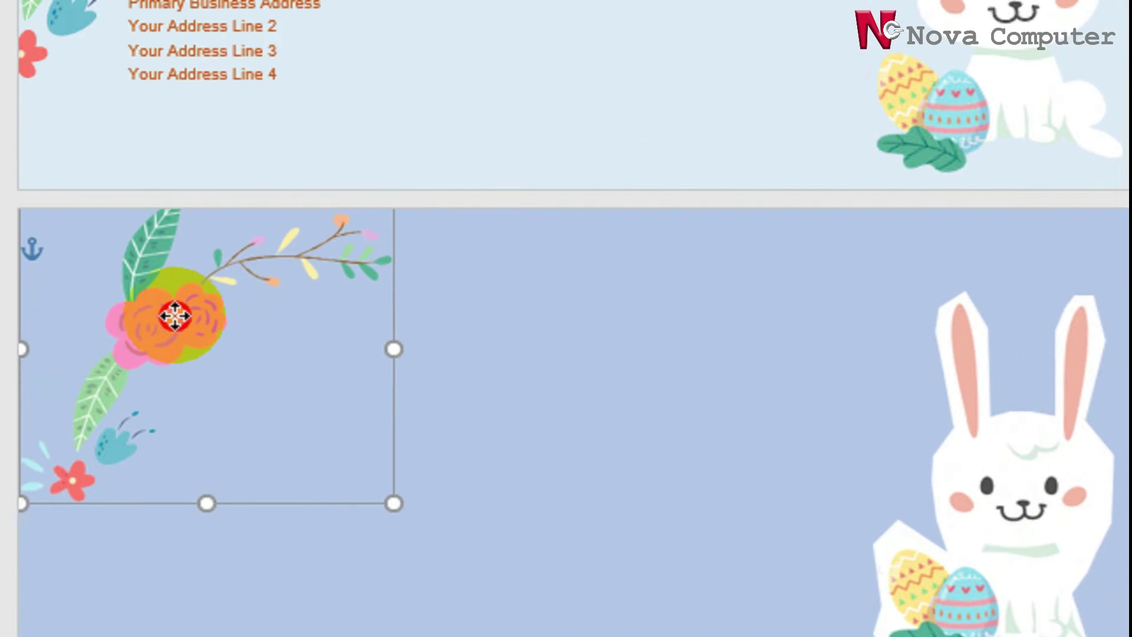
drag(175, 316, 284, 334)
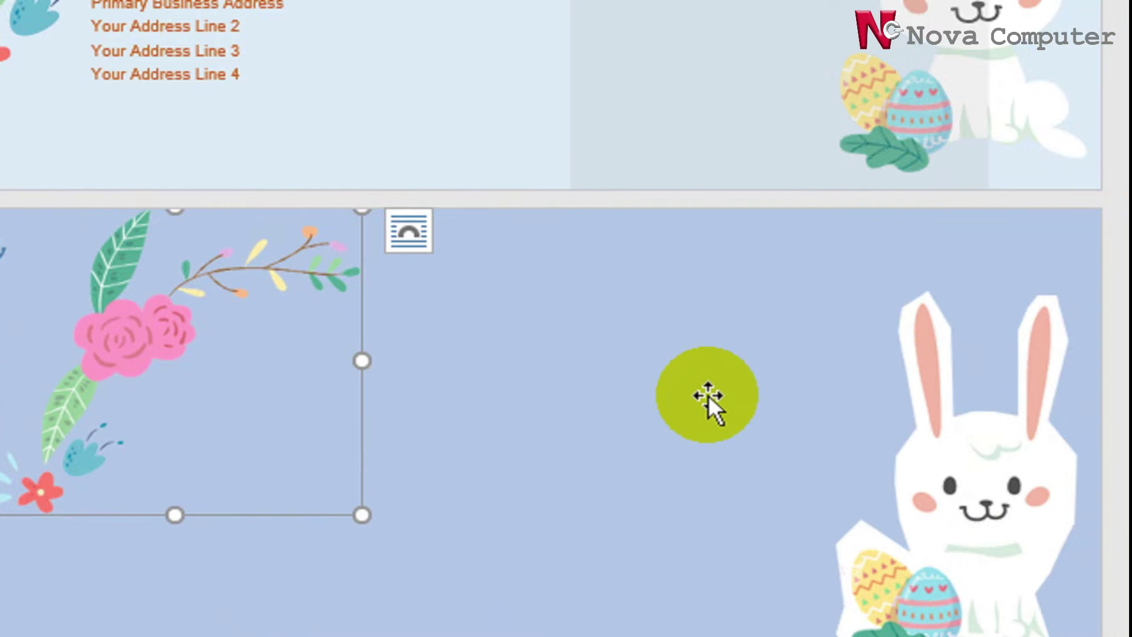
click(708, 395)
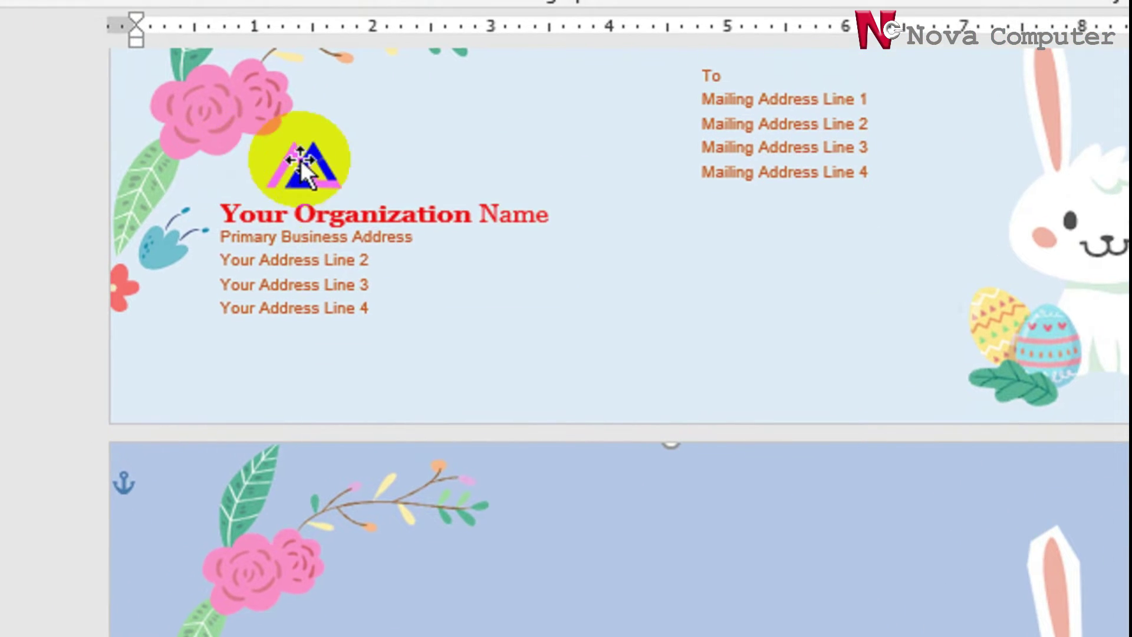
Step: Inspect the first envelope's organization name, return address and logo
click(416, 218)
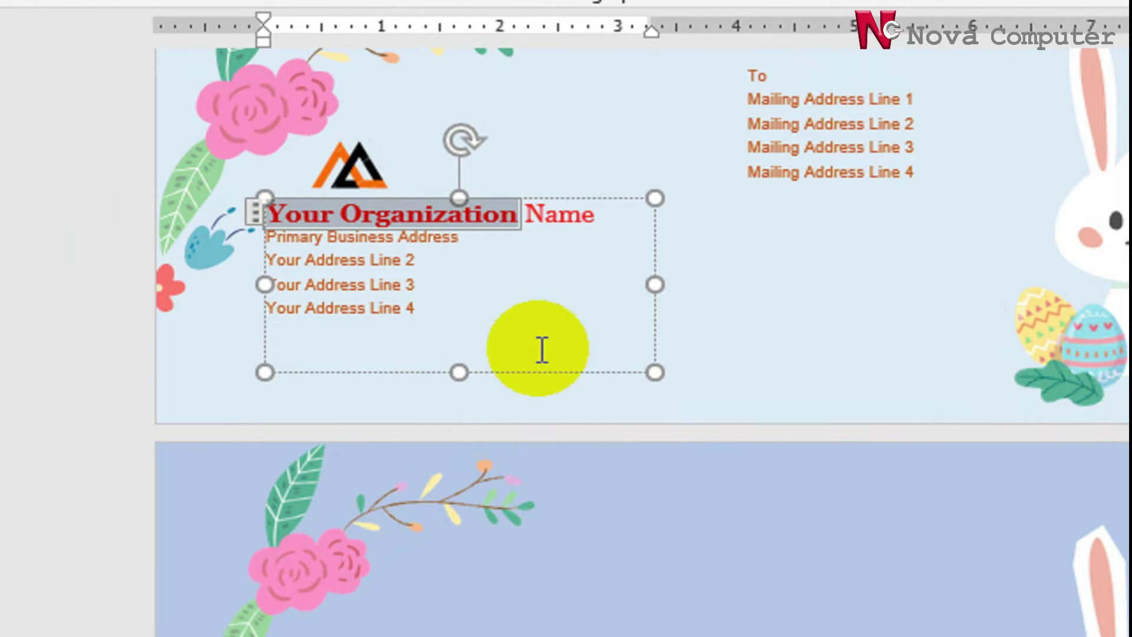
click(500, 333)
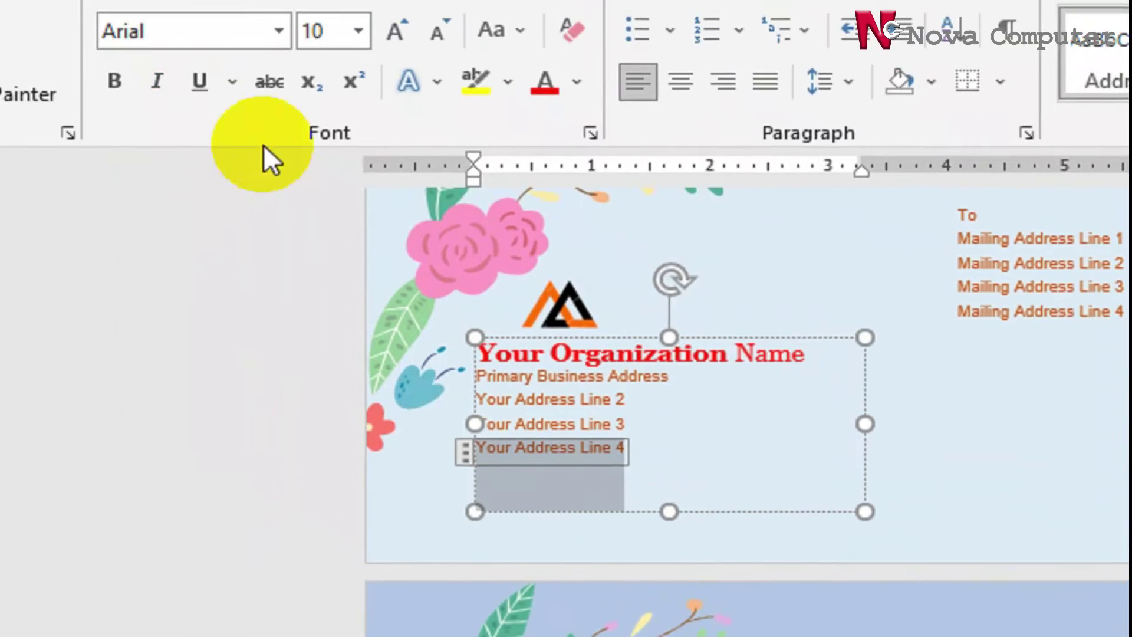
click(386, 210)
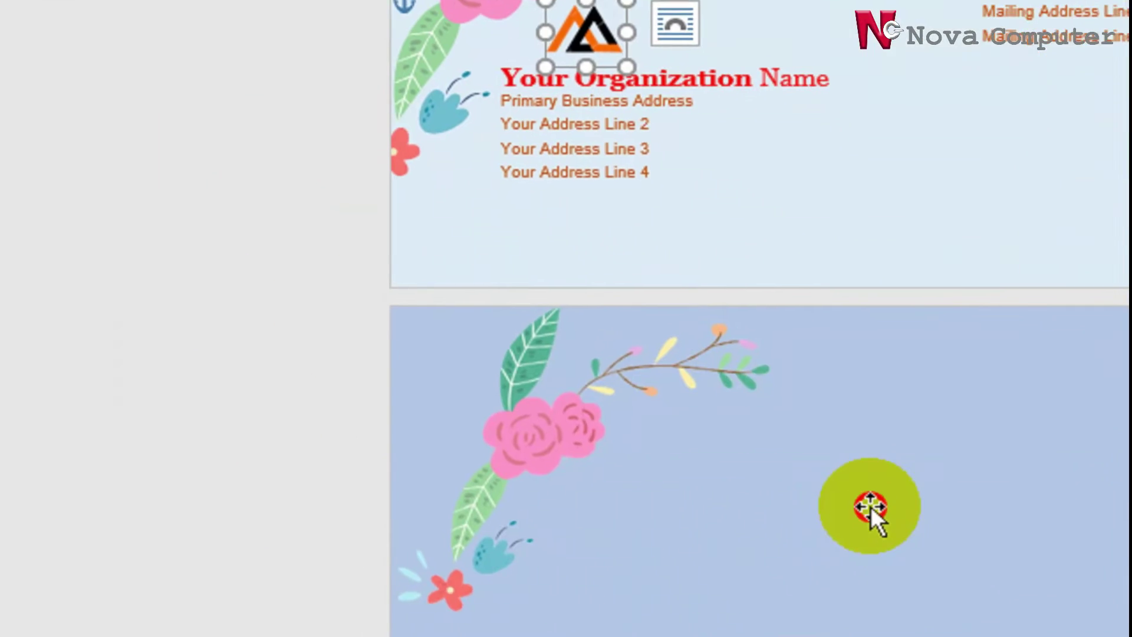
Step: Insert the triangle logo picture from this device
click(870, 506)
click(220, 84)
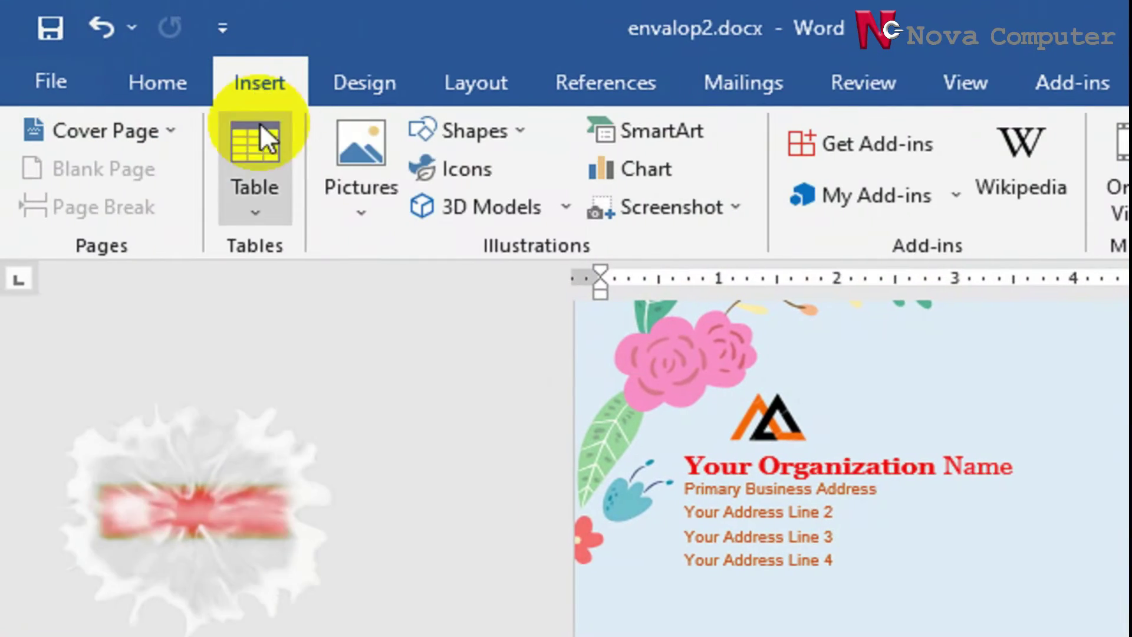
click(354, 171)
click(445, 295)
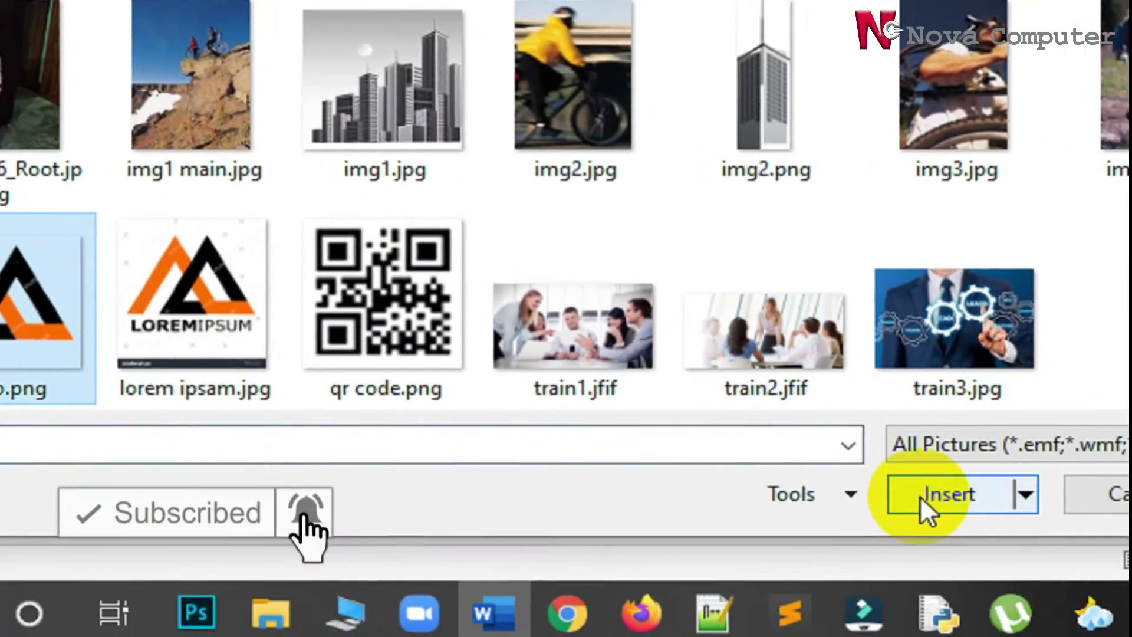
click(1061, 563)
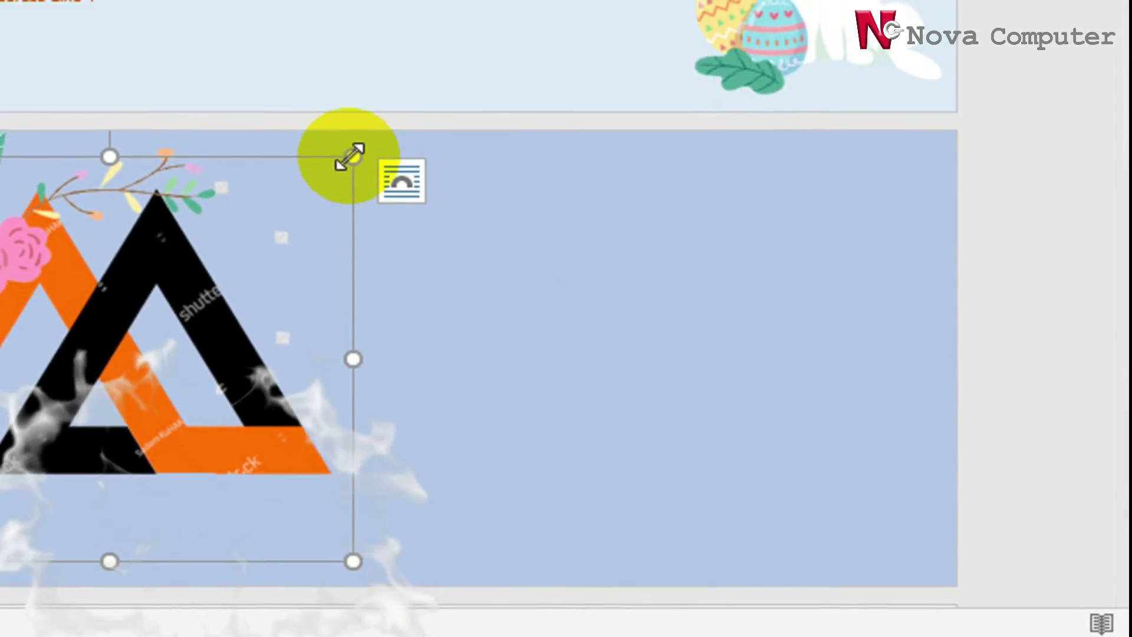
Step: Shrink the logo, float it In Front of Text, and place it beside the flowers
mouse_move(353, 132)
mouse_down()
mouse_move(243, 380)
mouse_move(408, 433)
mouse_up()
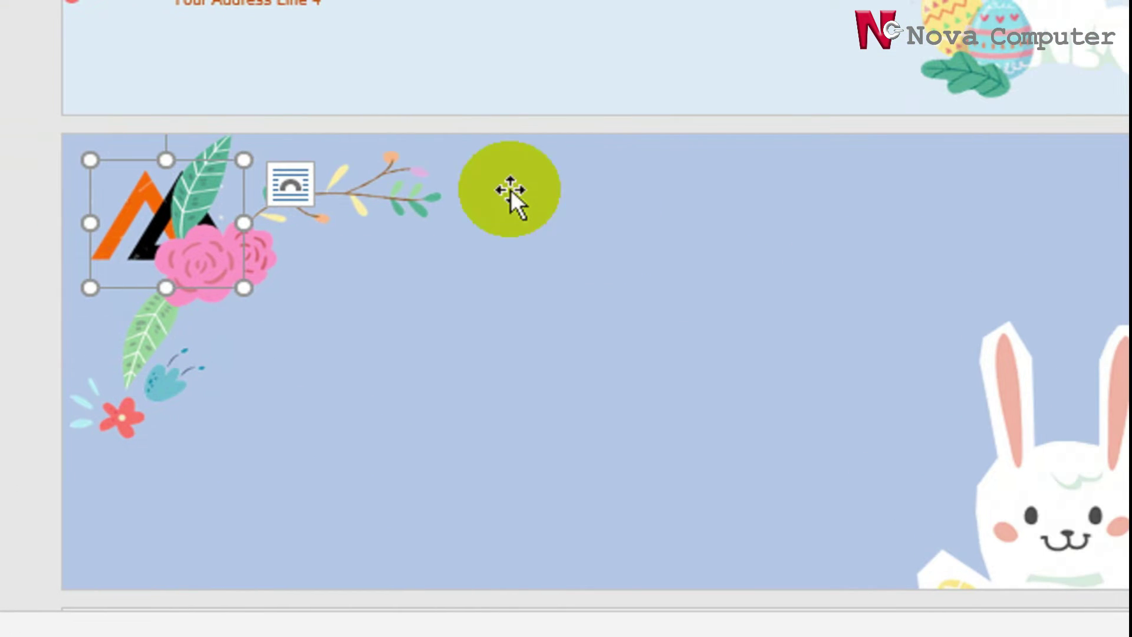
click(292, 186)
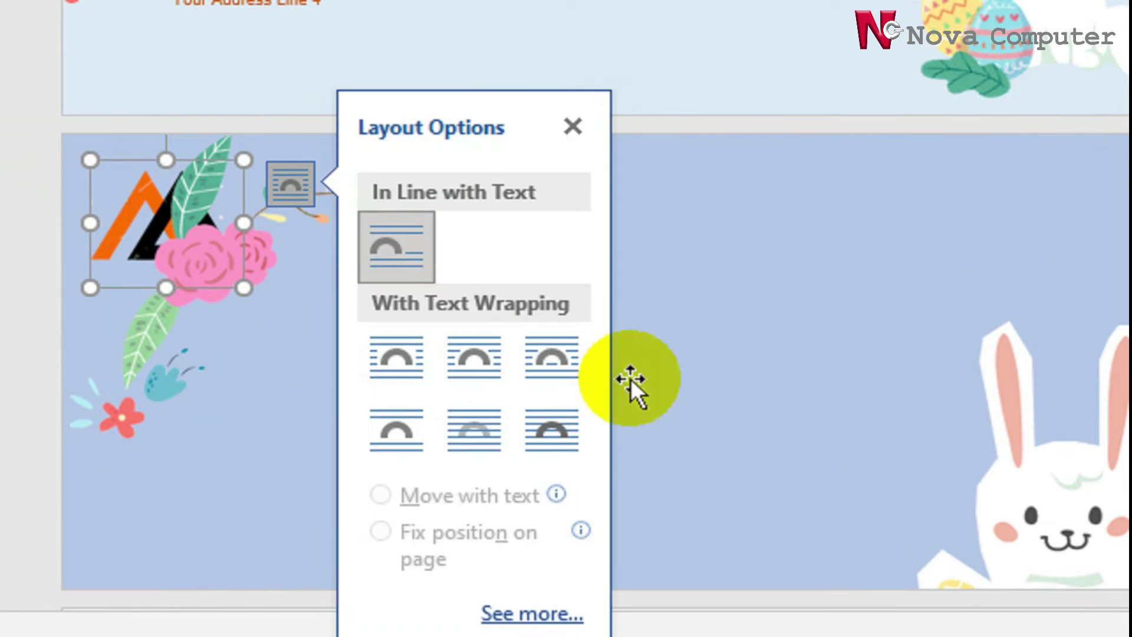
click(565, 433)
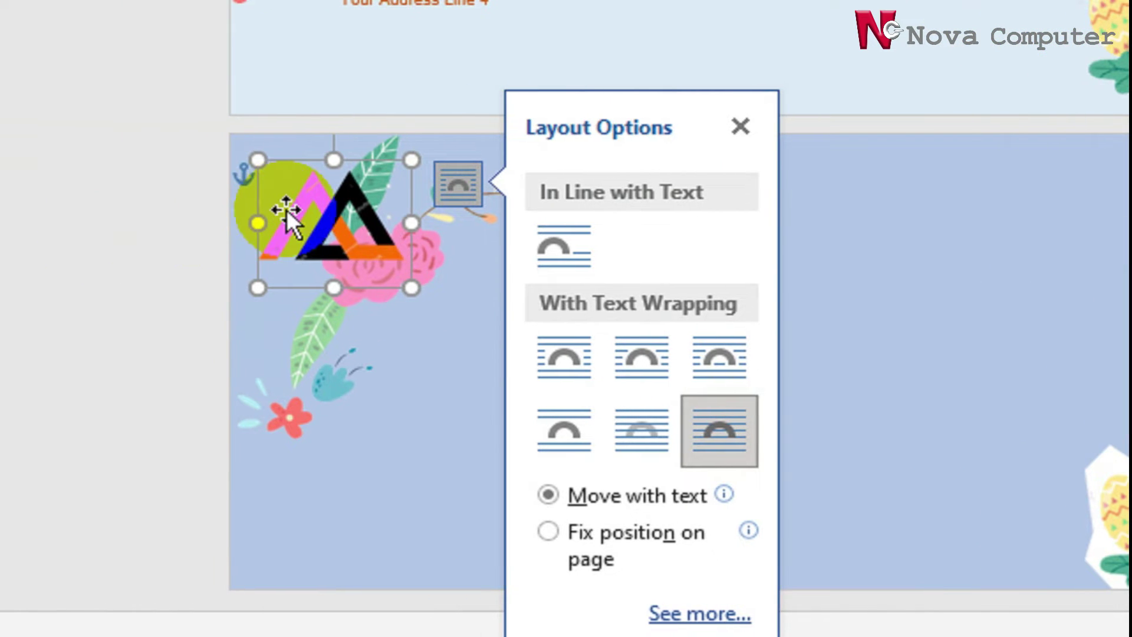
drag(286, 223, 494, 307)
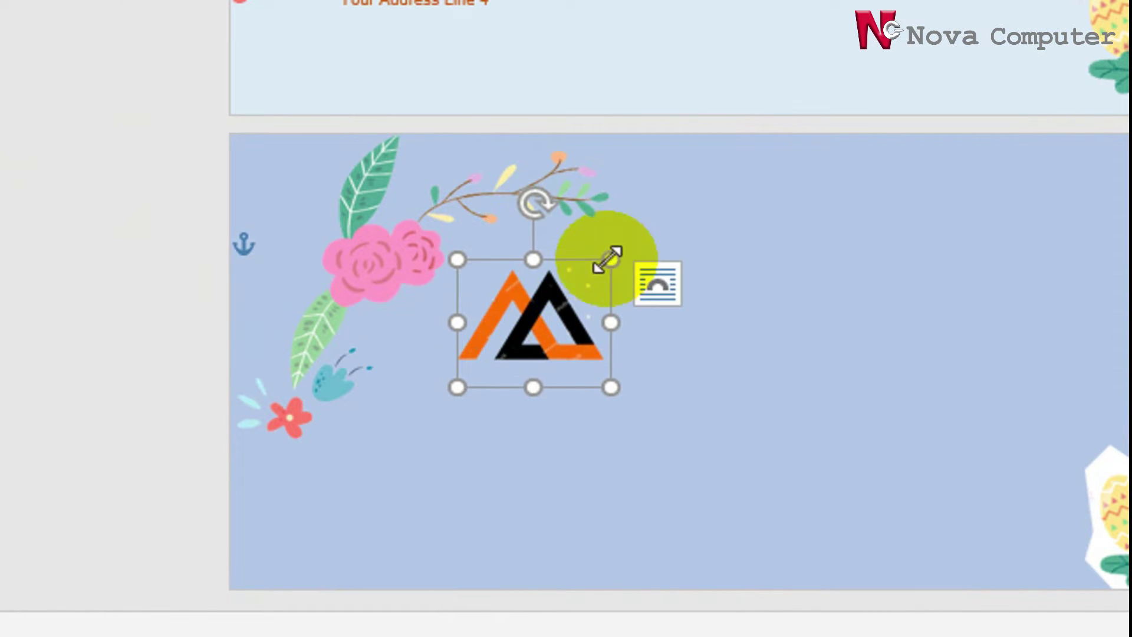
mouse_move(611, 259)
mouse_down()
mouse_move(539, 317)
mouse_move(498, 305)
mouse_up()
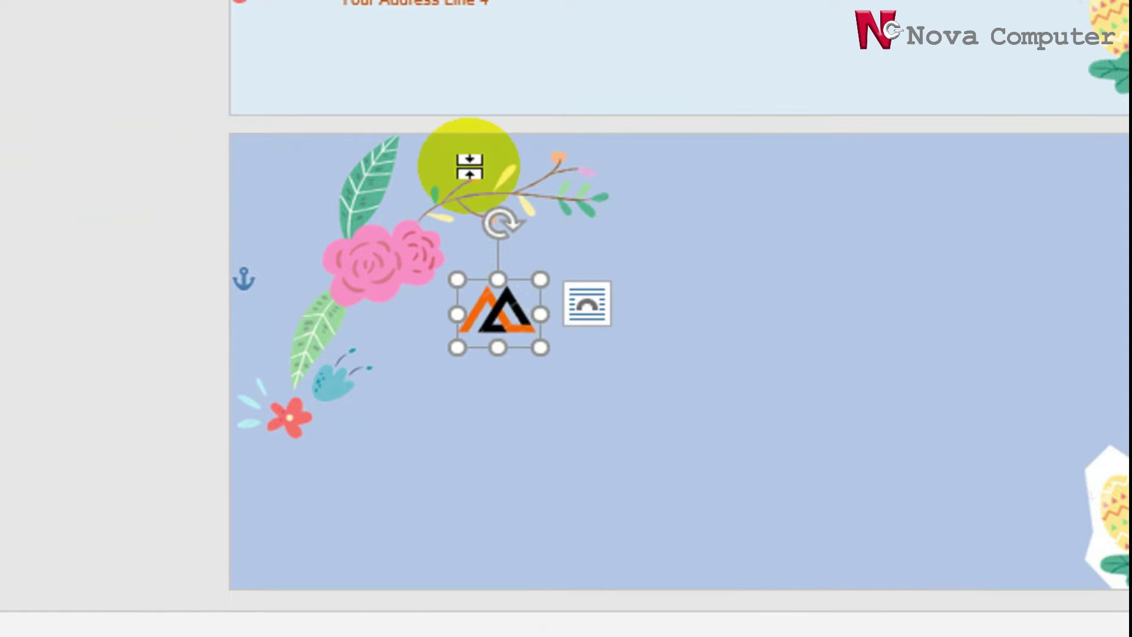
scroll(460, 141, up, 3)
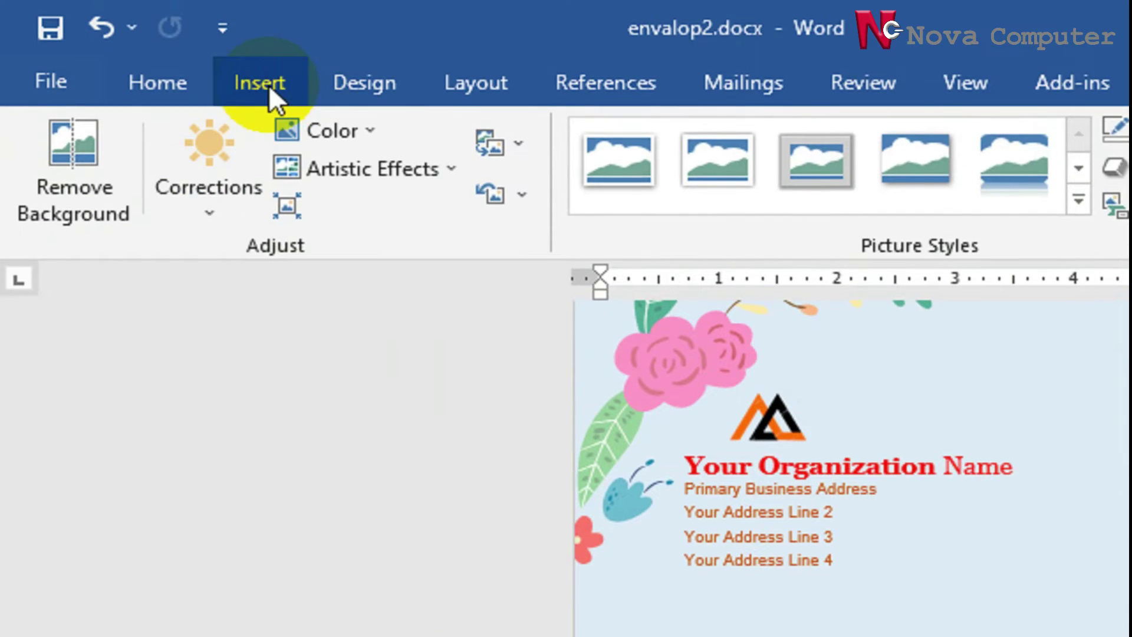
Step: Draw a text box below the logo
click(269, 82)
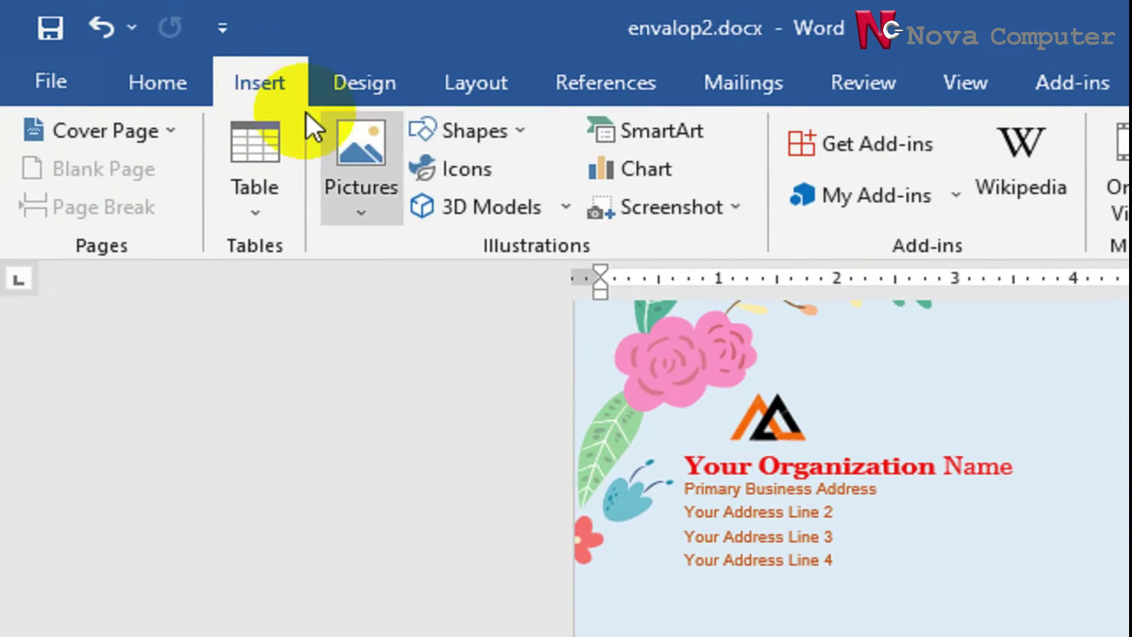
click(466, 139)
click(486, 243)
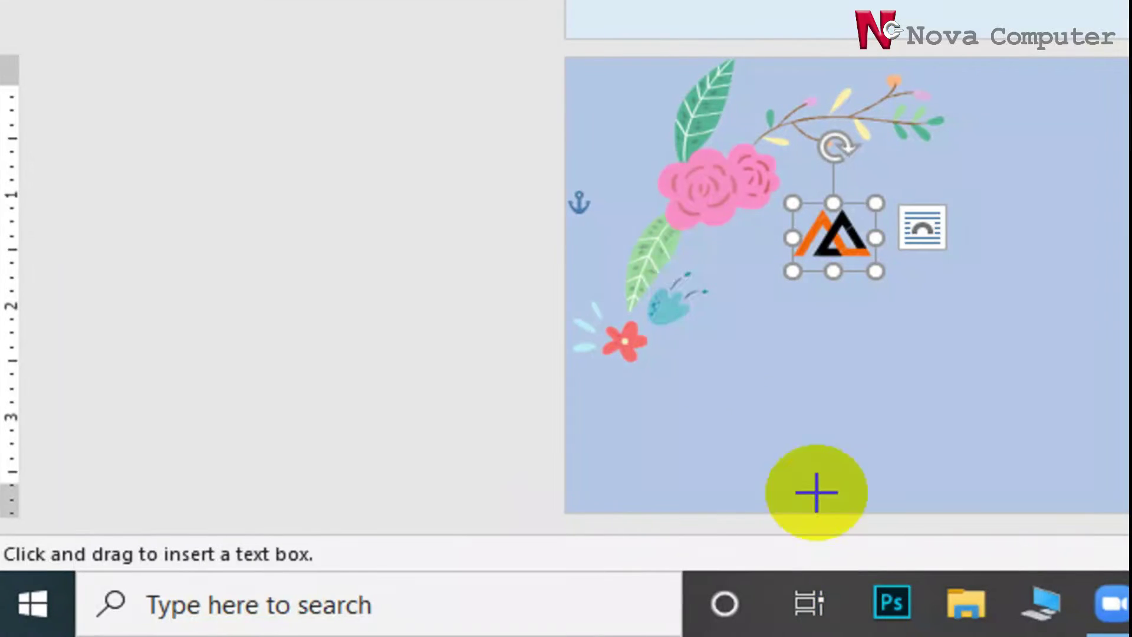
mouse_move(735, 281)
mouse_down()
mouse_move(869, 458)
mouse_move(854, 505)
mouse_up()
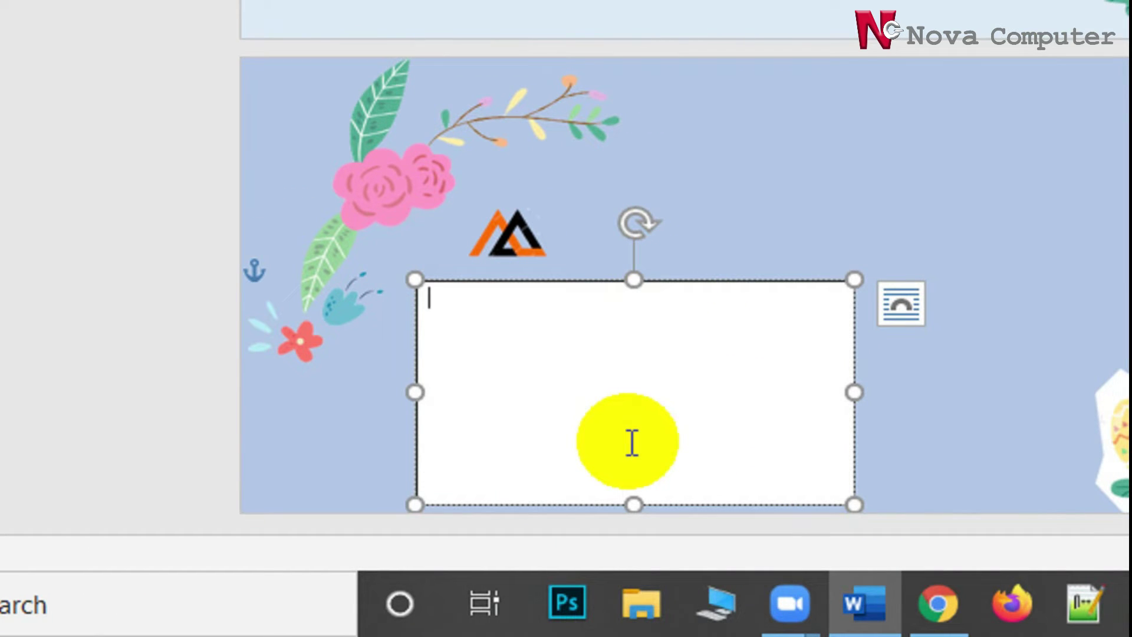
Step: Type From, Your Organization Name, Primary Business Address, Line1, line2, line3 on separate lines
text(From)
text(Your Organization Name)
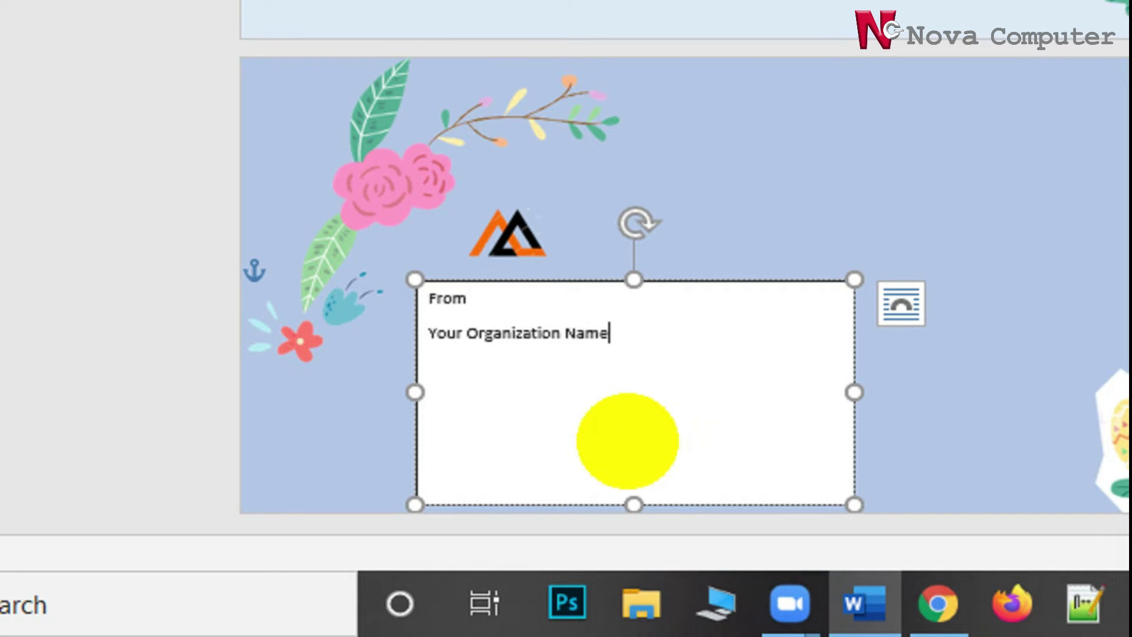
key(Return)
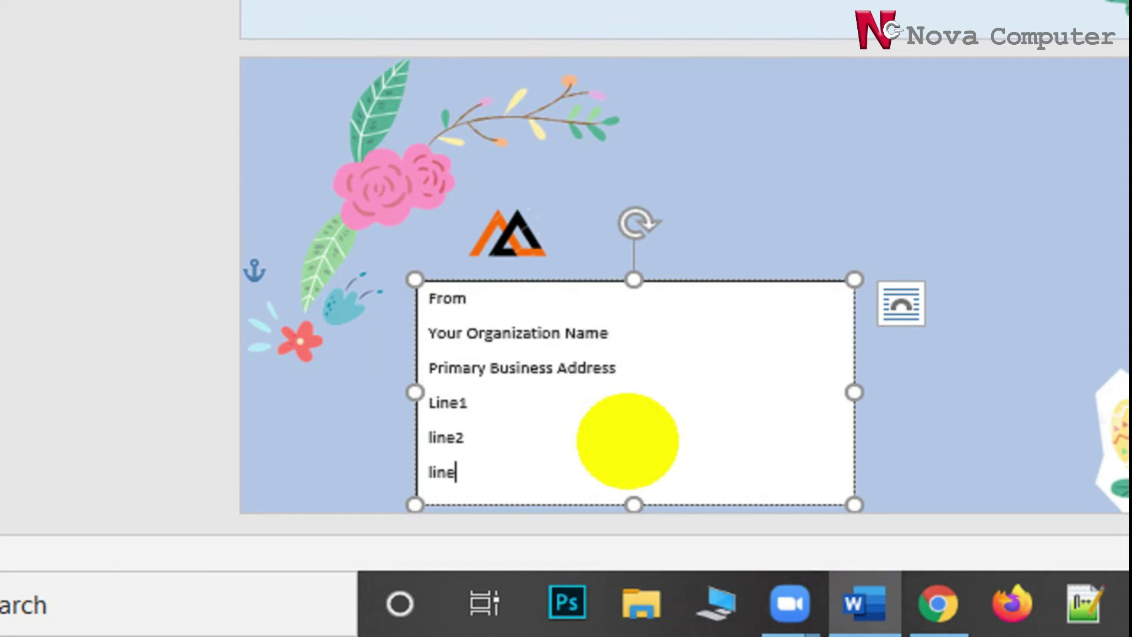
text(3)
Step: Give the address lines 0 pt spacing after and Single line spacing, then shorten the box
drag(429, 298, 556, 473)
scroll(571, 485, up, 5)
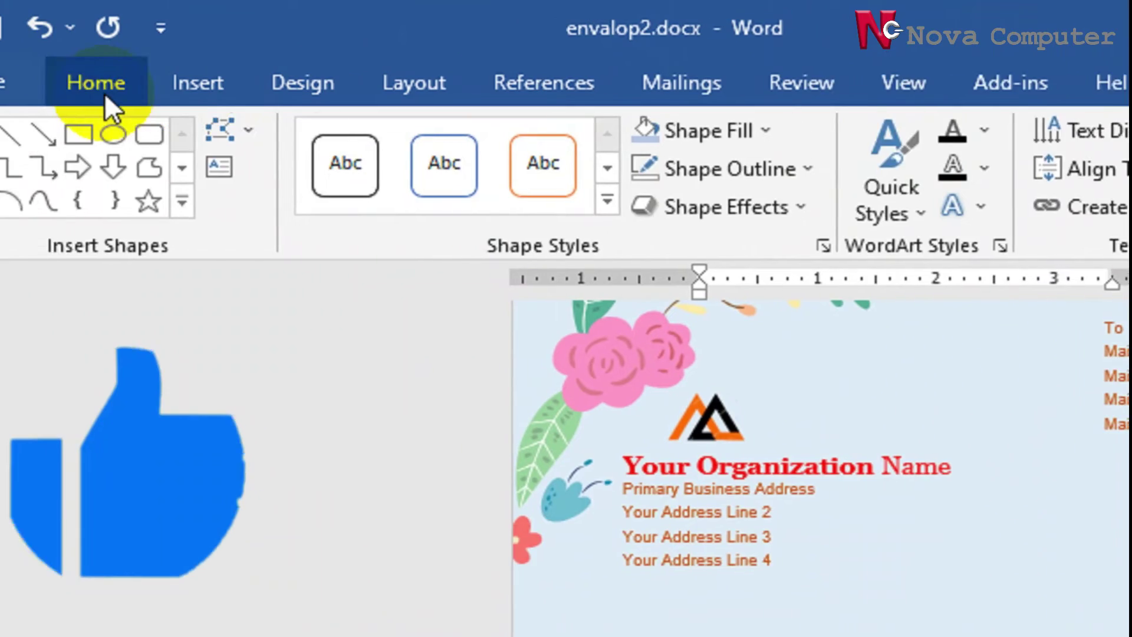
click(104, 88)
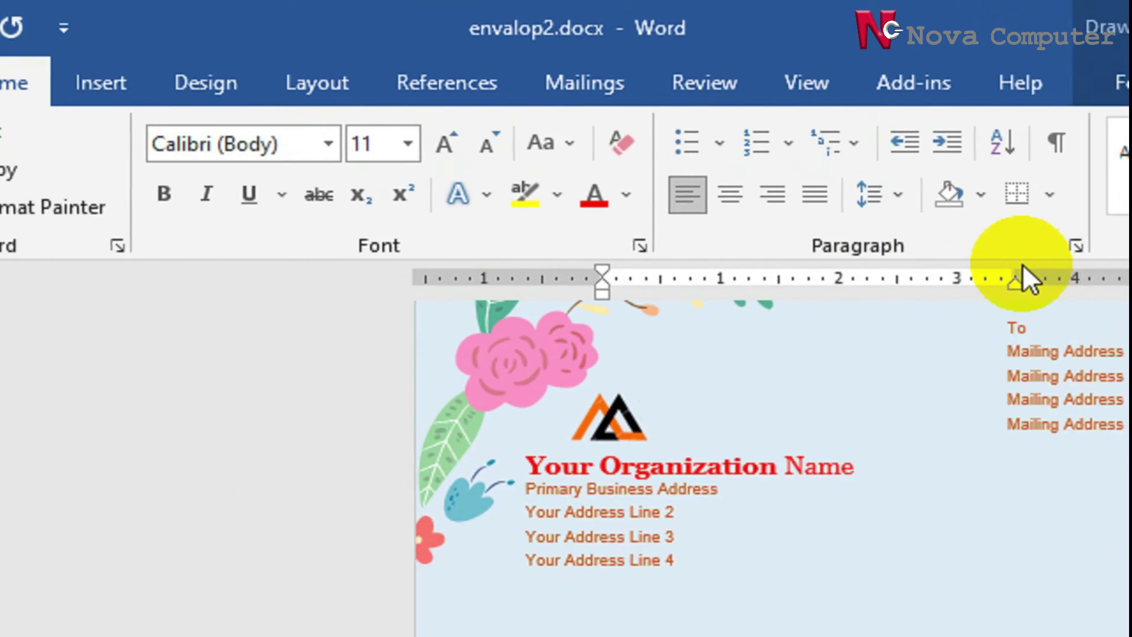
click(1076, 245)
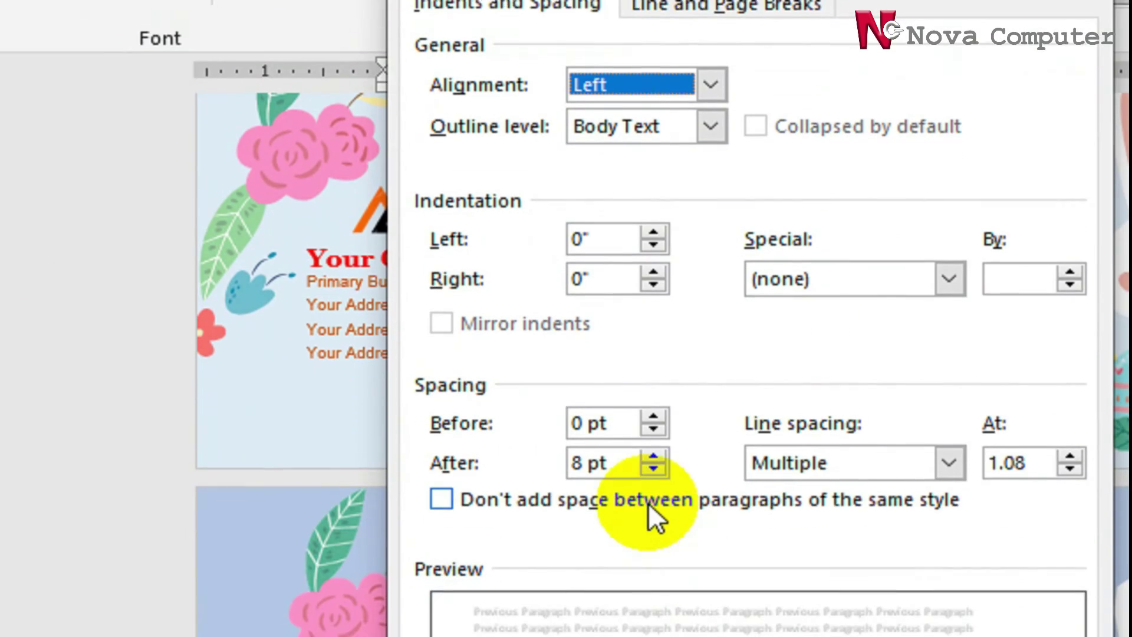
click(653, 469)
click(653, 469)
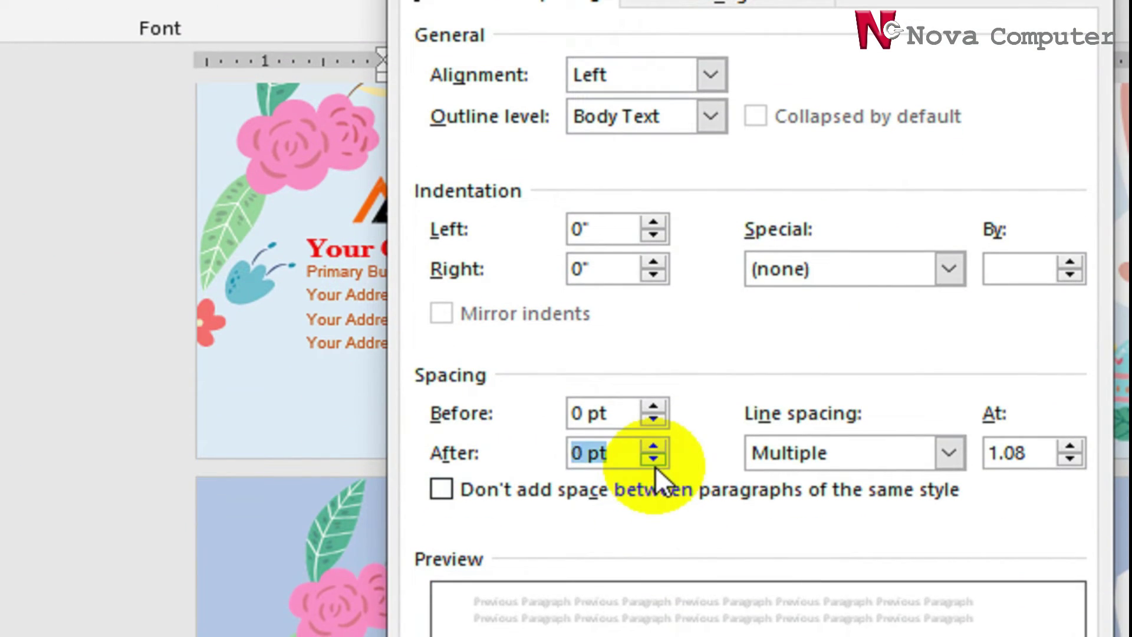
click(948, 452)
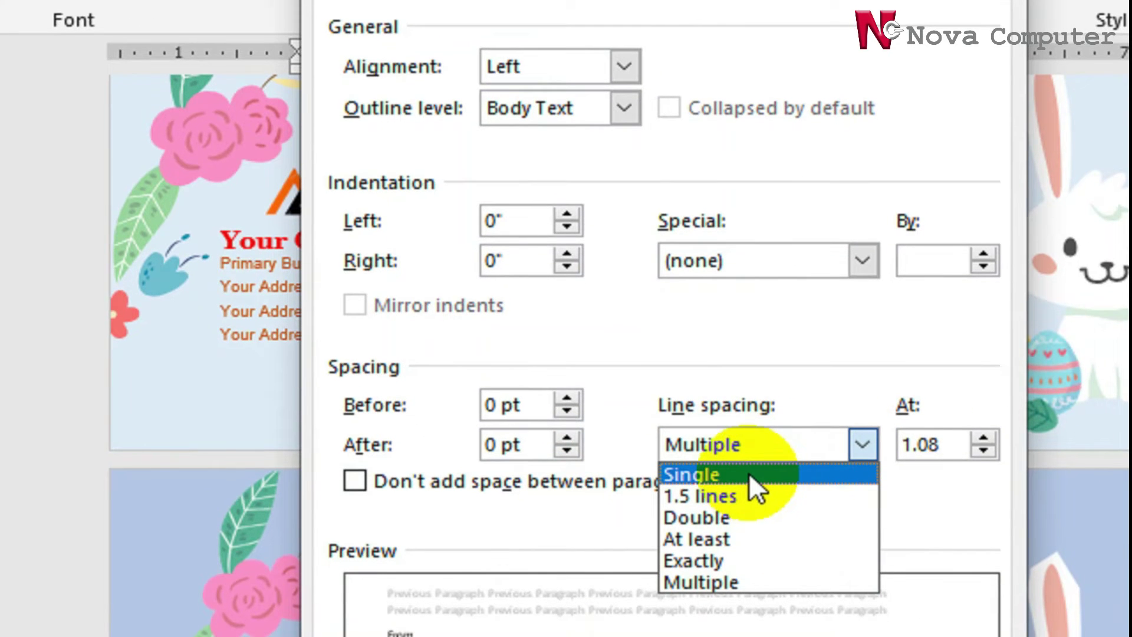
click(749, 473)
click(808, 521)
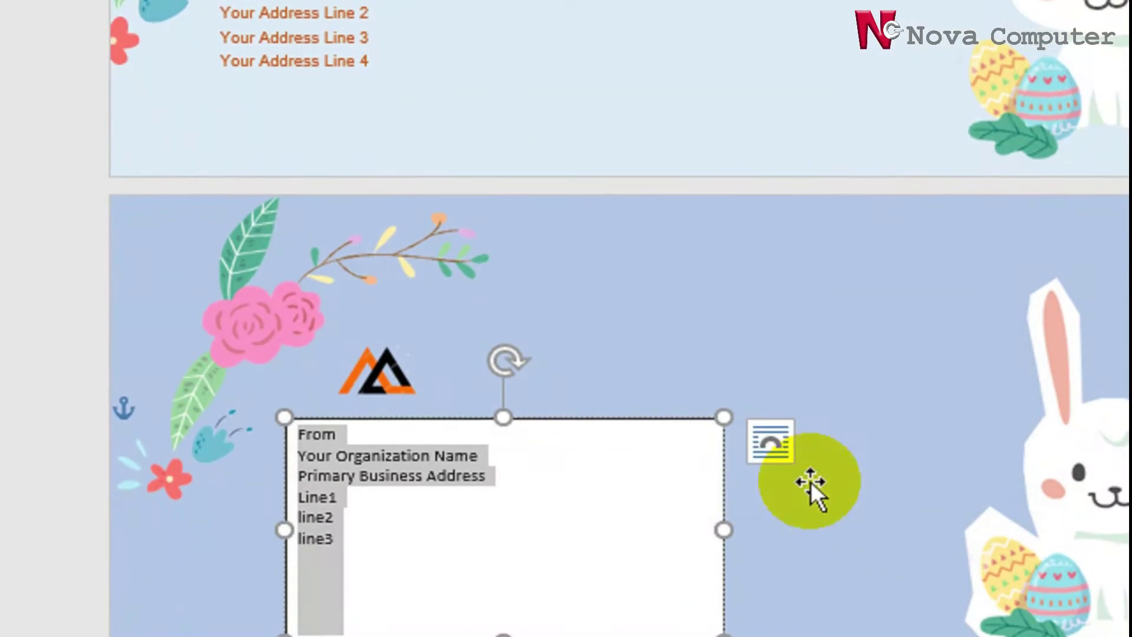
click(441, 469)
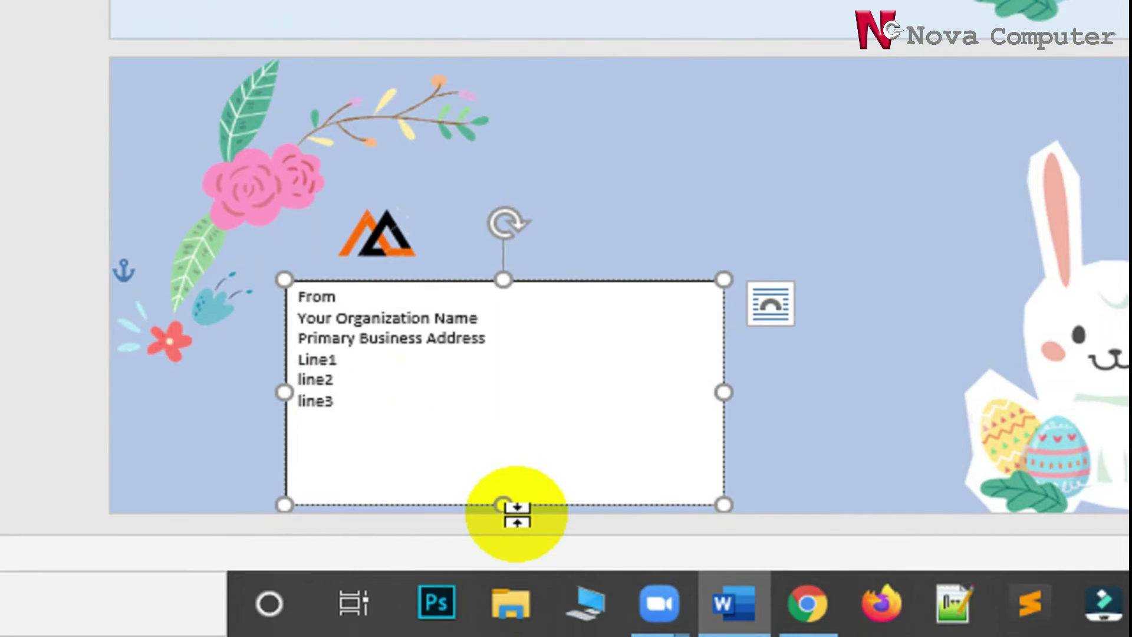
drag(503, 504, 505, 429)
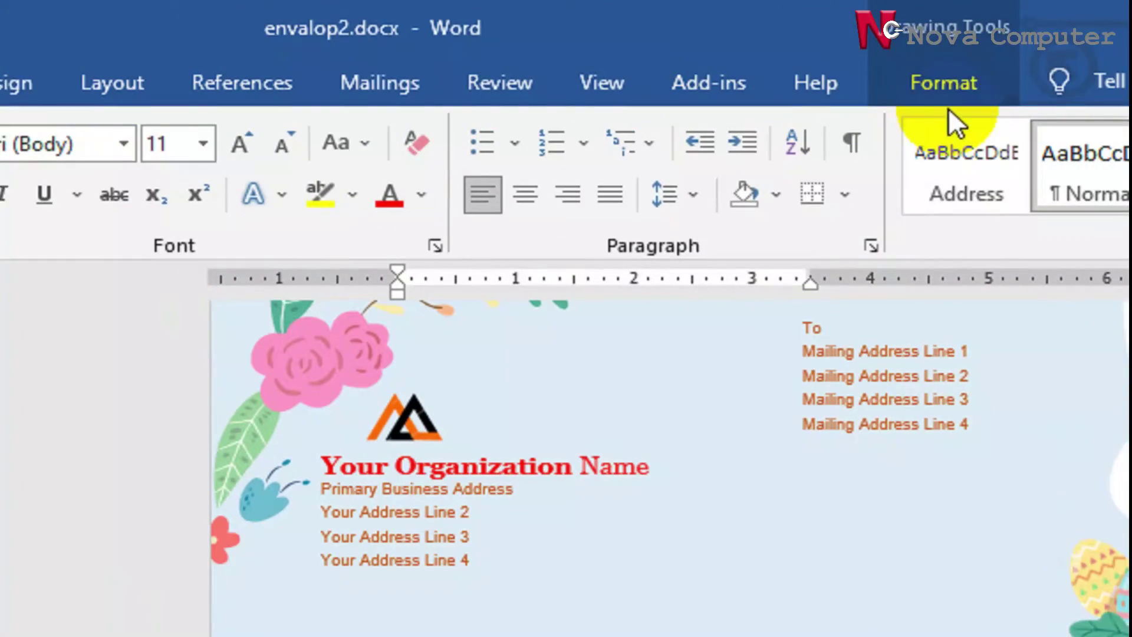
Step: Give the return-address text box No Fill and No Outline
click(875, 94)
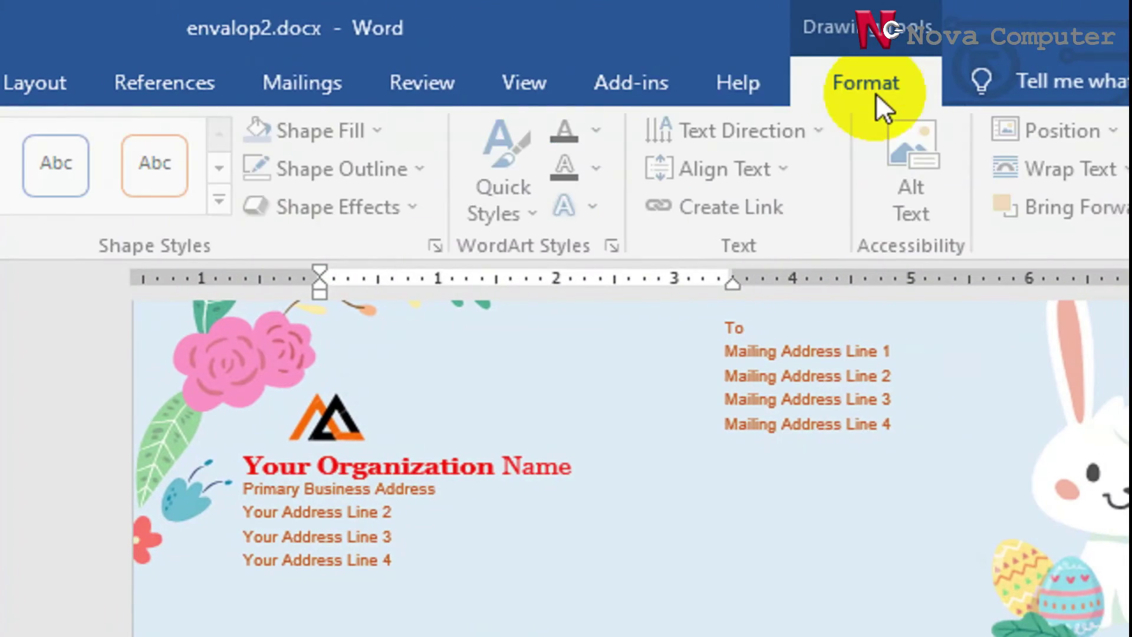
click(376, 125)
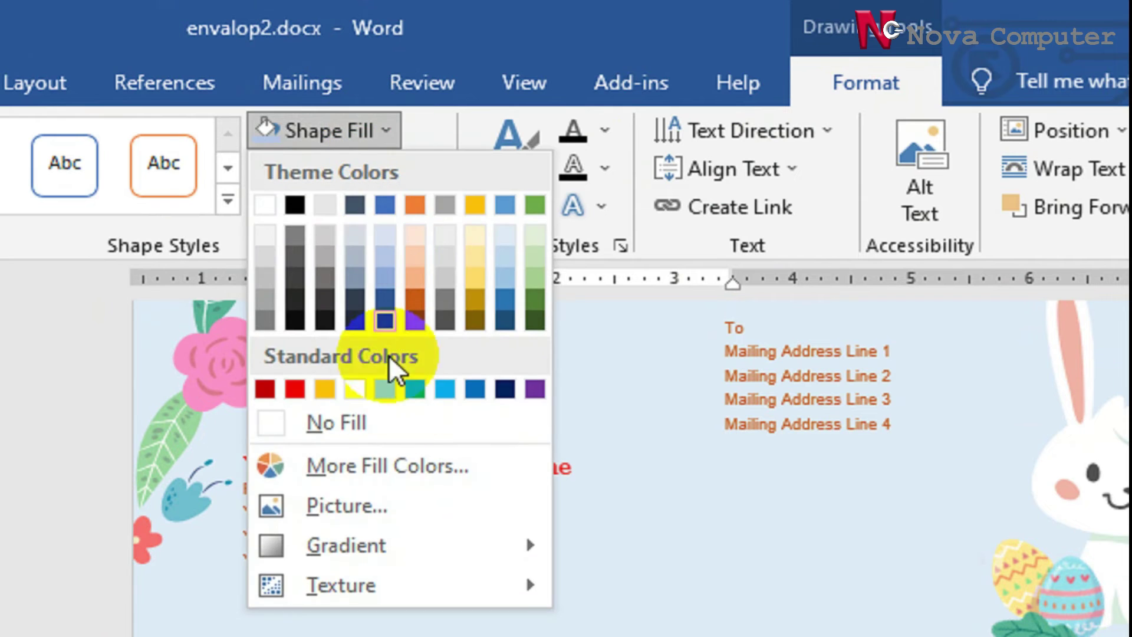
click(388, 426)
click(405, 130)
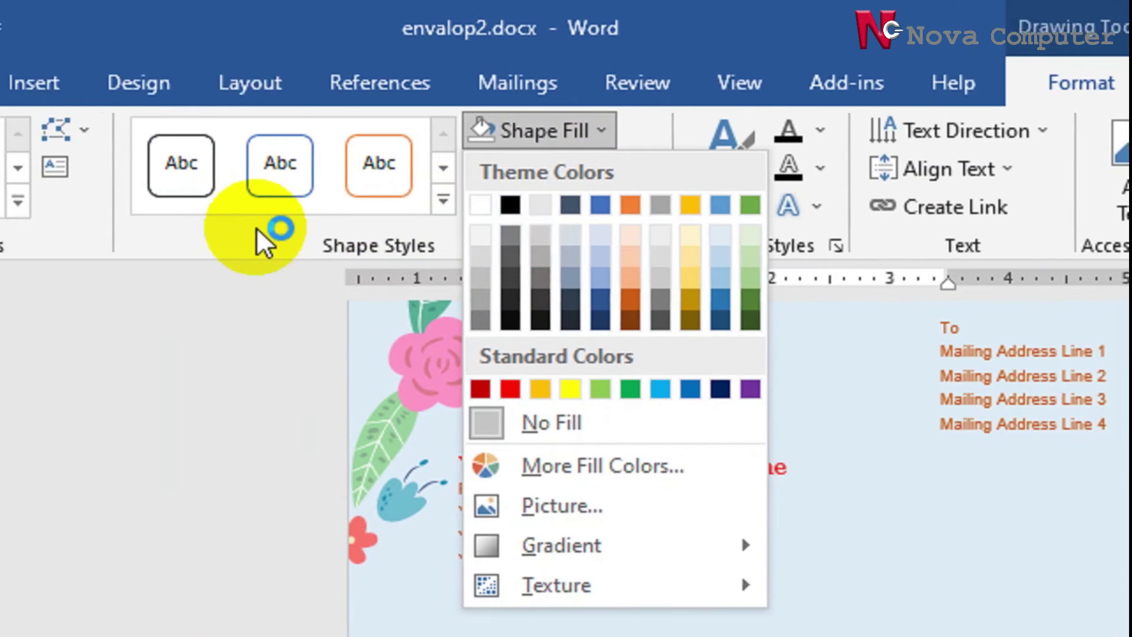
click(264, 242)
click(569, 170)
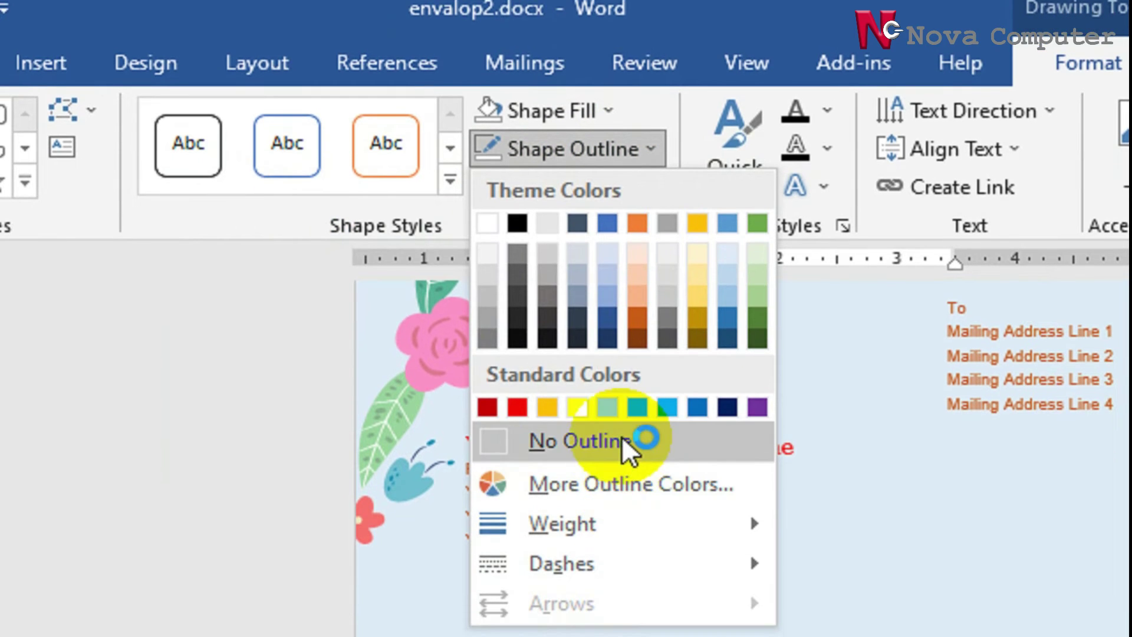
click(621, 437)
Step: Select the Your Organization Name line in the return-address box
scroll(655, 519, down, 5)
click(657, 523)
scroll(637, 472, down, 3)
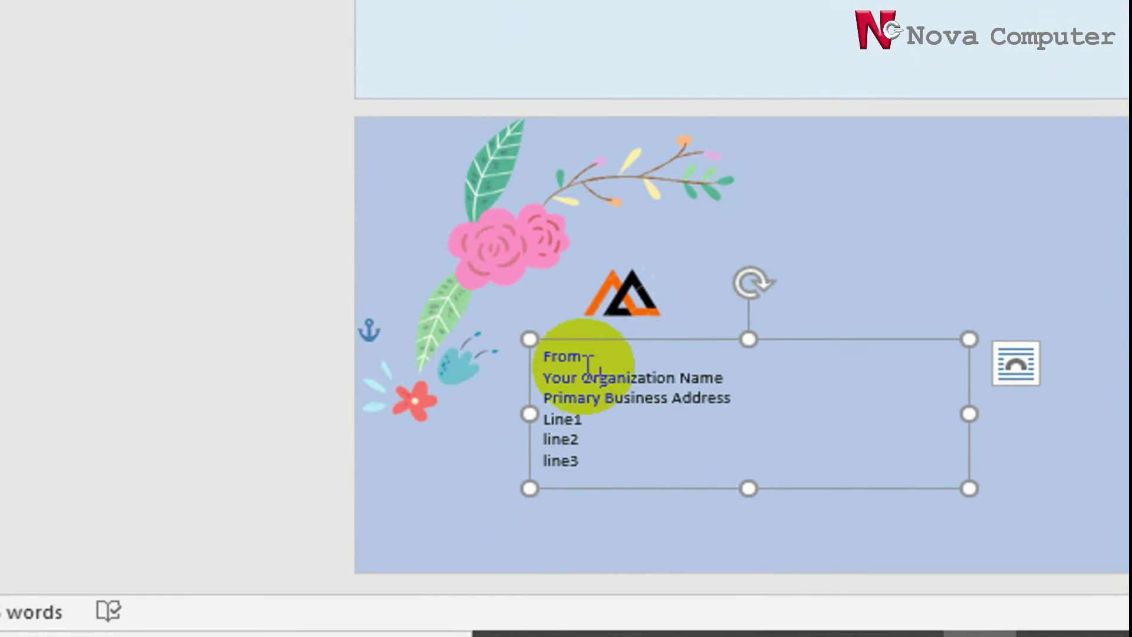
drag(543, 378, 740, 378)
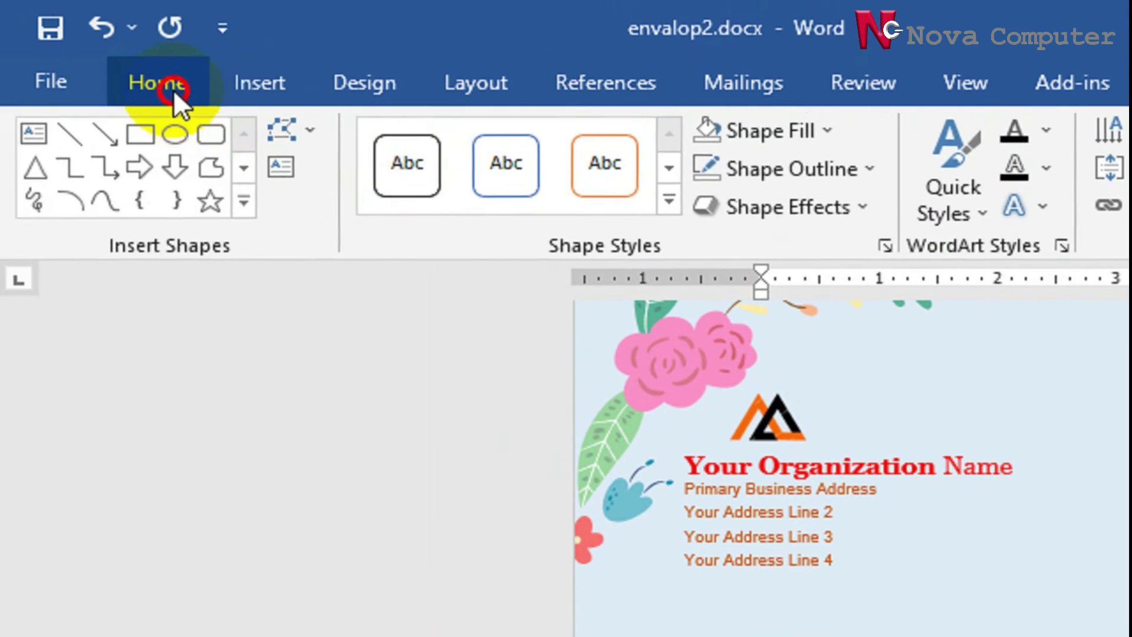
Step: Set the selected Your Organization Name line to 24 pt font size
click(168, 89)
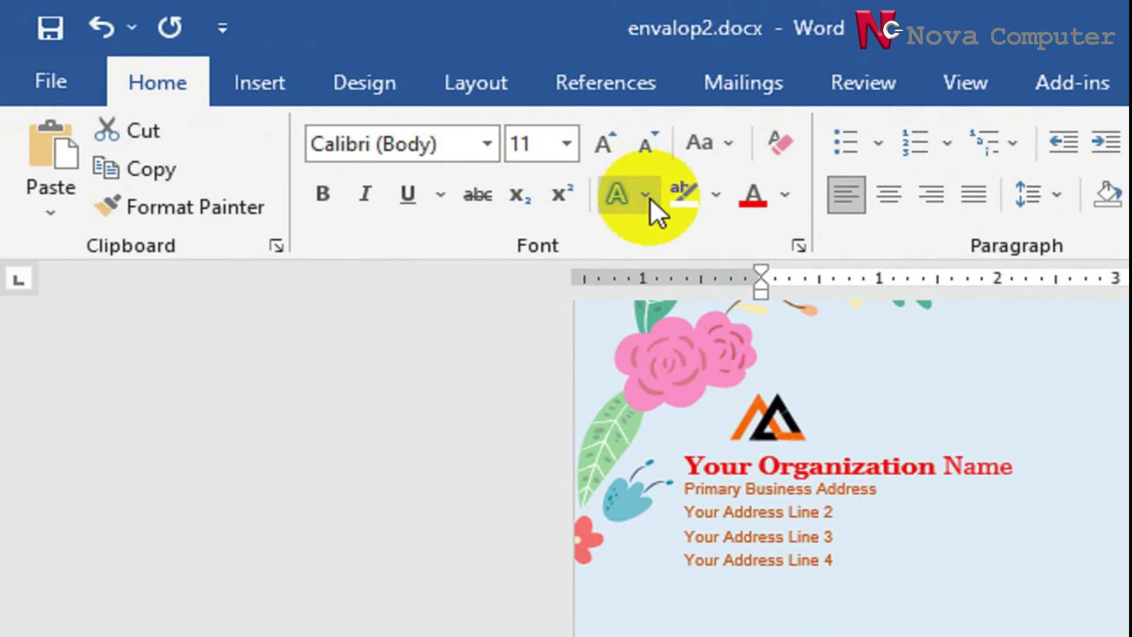
click(566, 143)
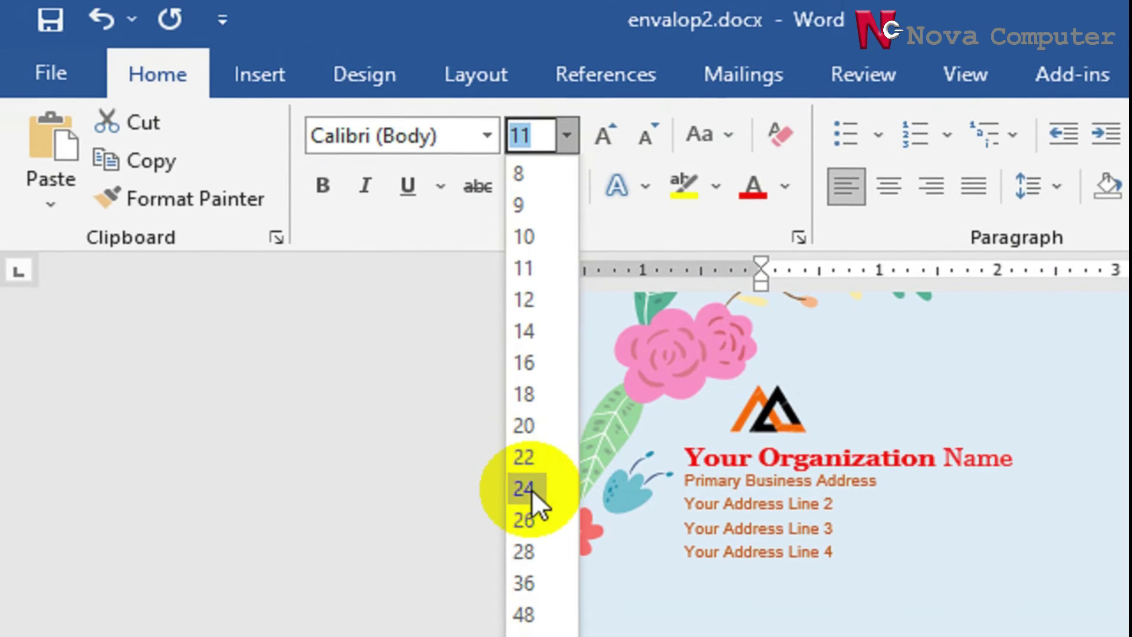
click(532, 488)
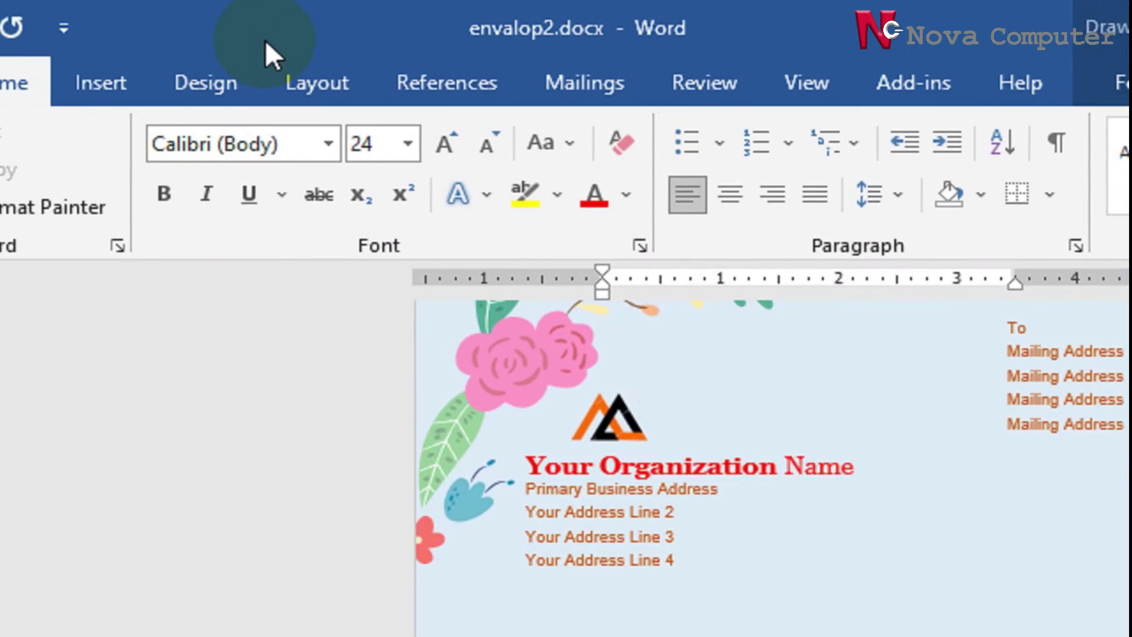
scroll(888, 518, up, 2)
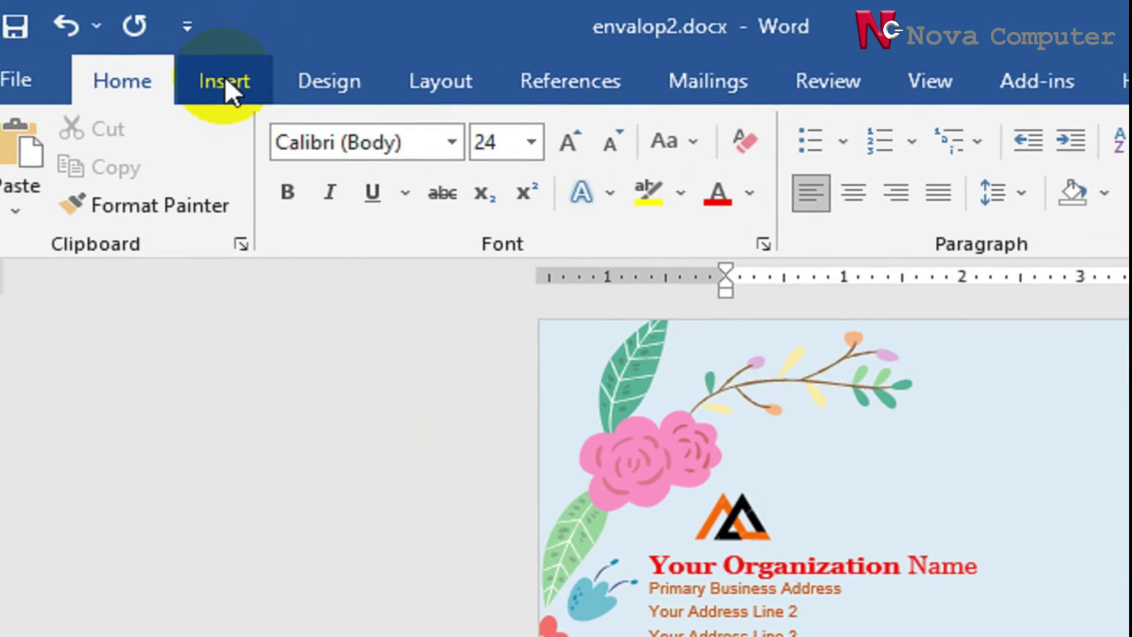
Step: Draw a new recipient text box to the left of the bunny
click(248, 83)
click(502, 133)
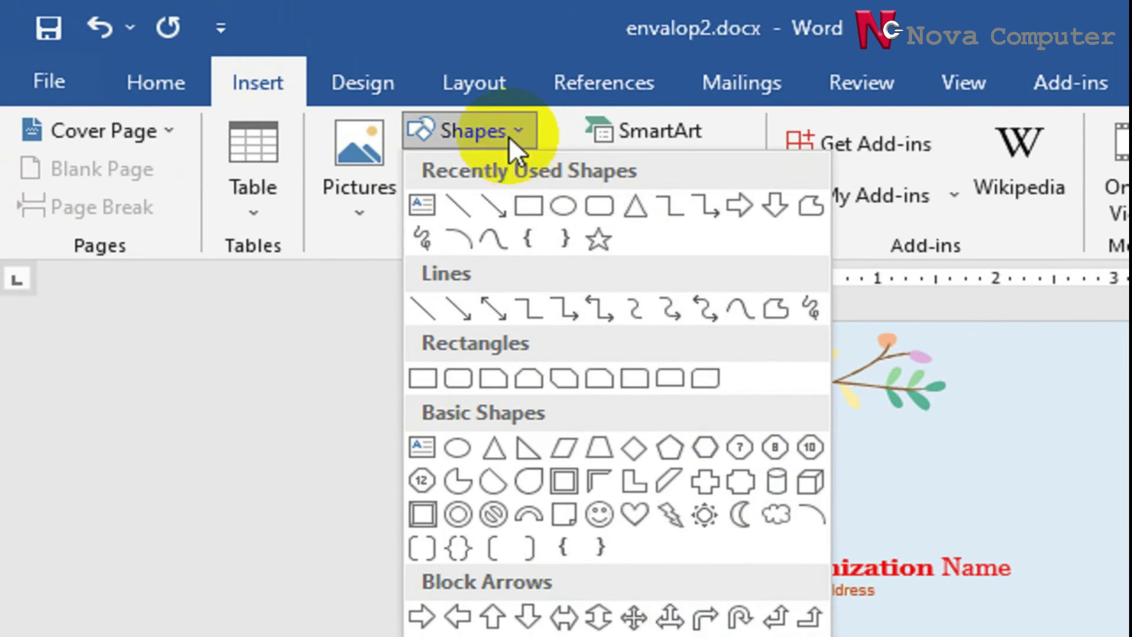
click(422, 205)
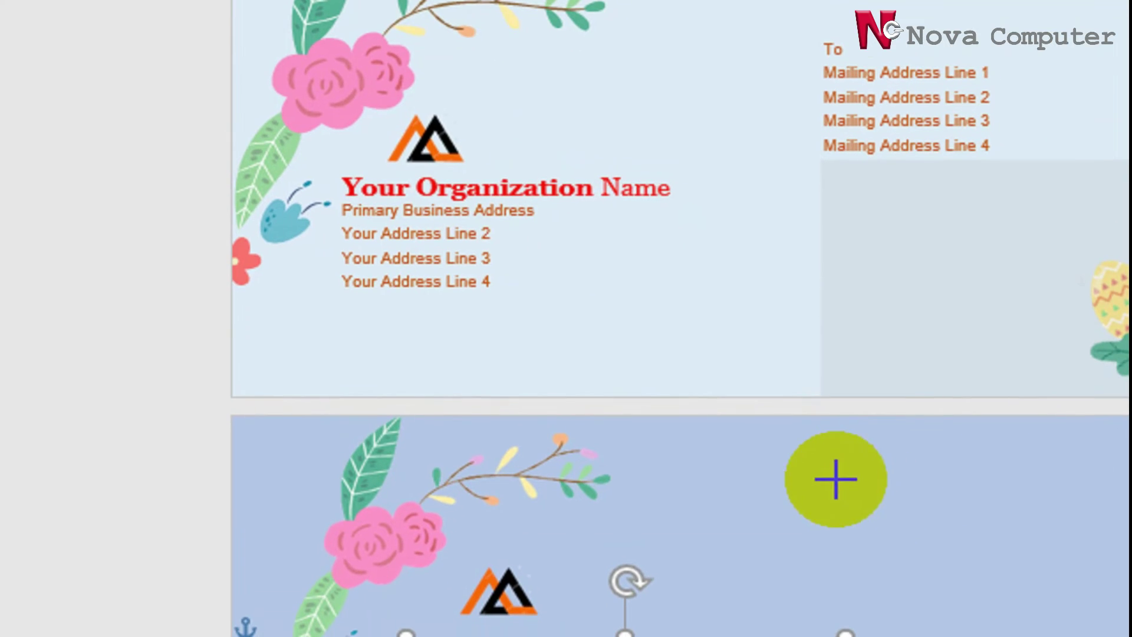
mouse_move(803, 469)
mouse_down()
mouse_move(920, 542)
mouse_move(847, 473)
mouse_up()
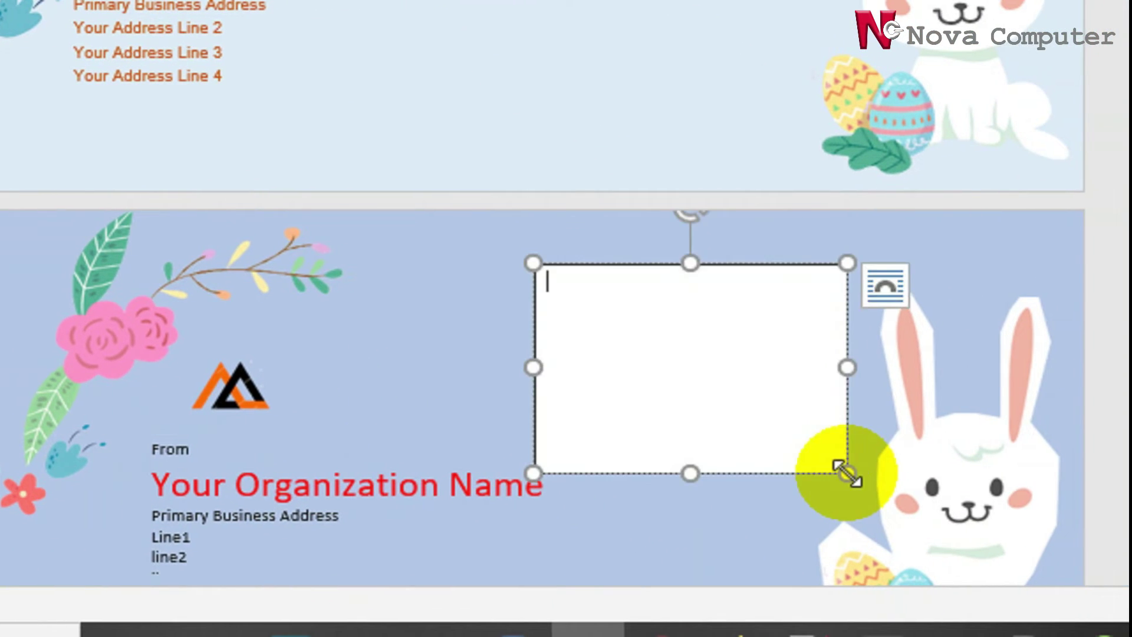
Step: Widen the return-address box so its title fits, and shift it down and left
click(534, 486)
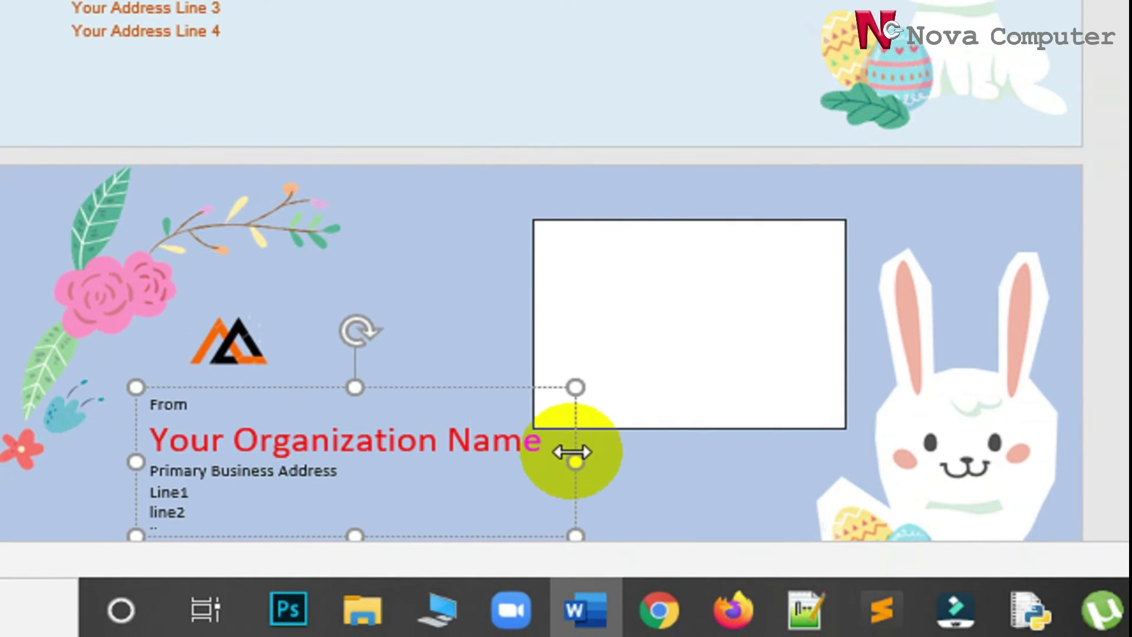
mouse_move(571, 464)
mouse_down()
mouse_move(538, 463)
mouse_move(570, 464)
mouse_up()
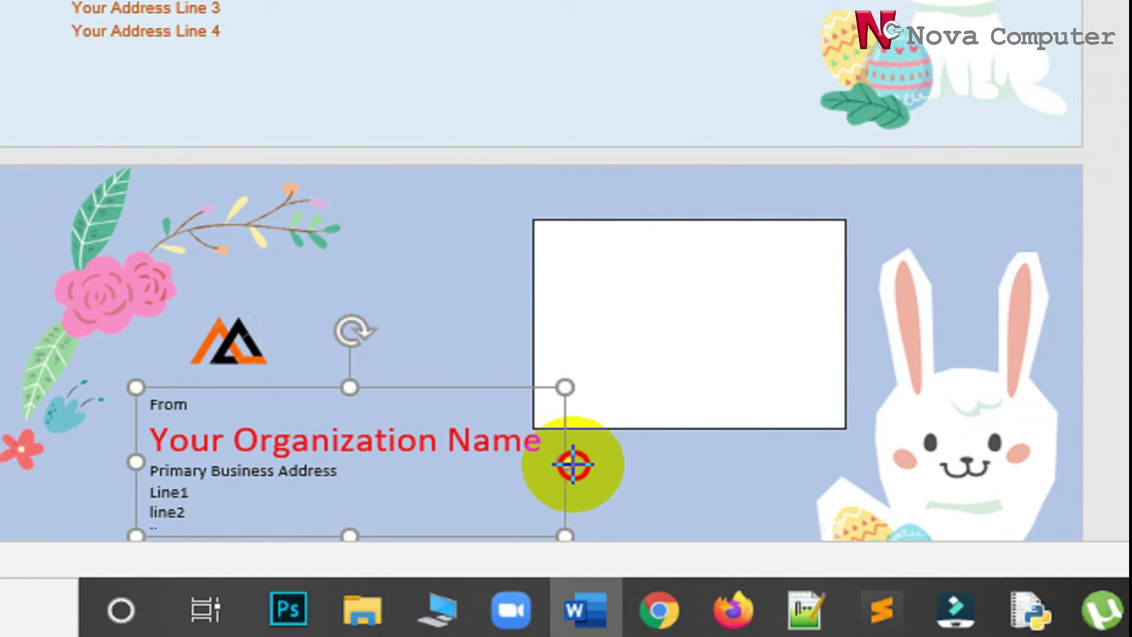
scroll(455, 385, down, 3)
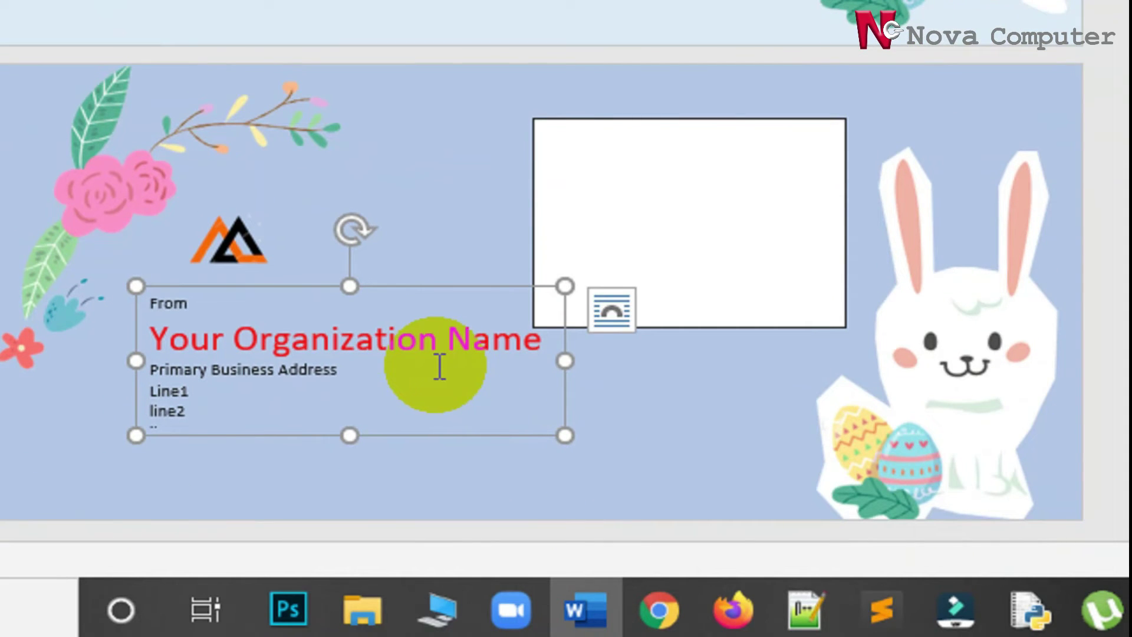
drag(296, 287, 267, 348)
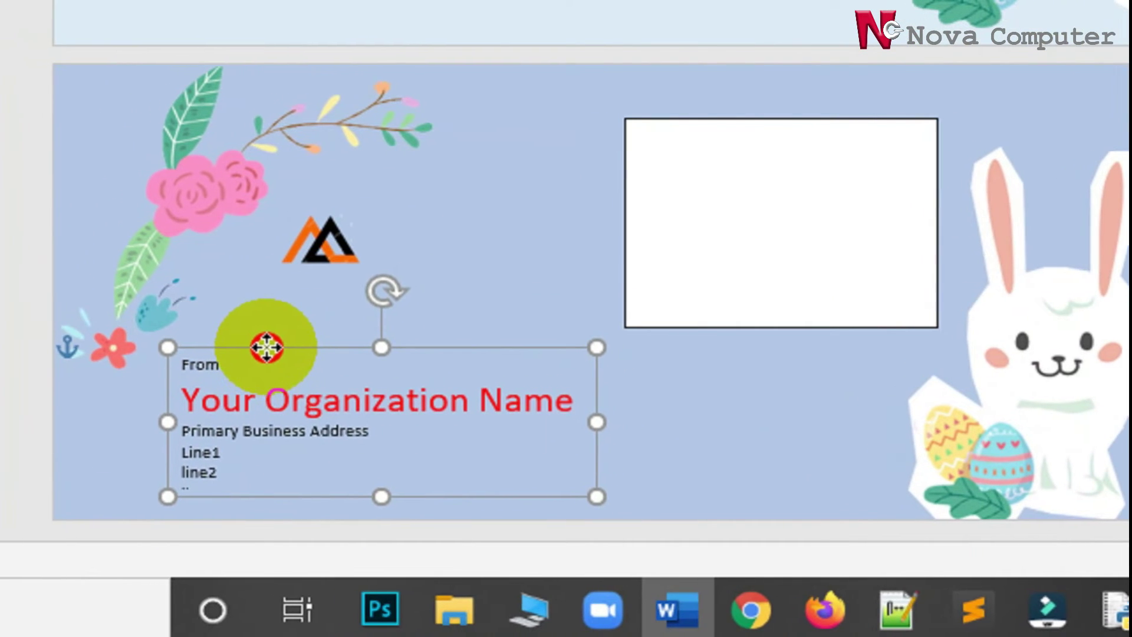
Step: Move the logo image down so it sits just above the From text
click(333, 244)
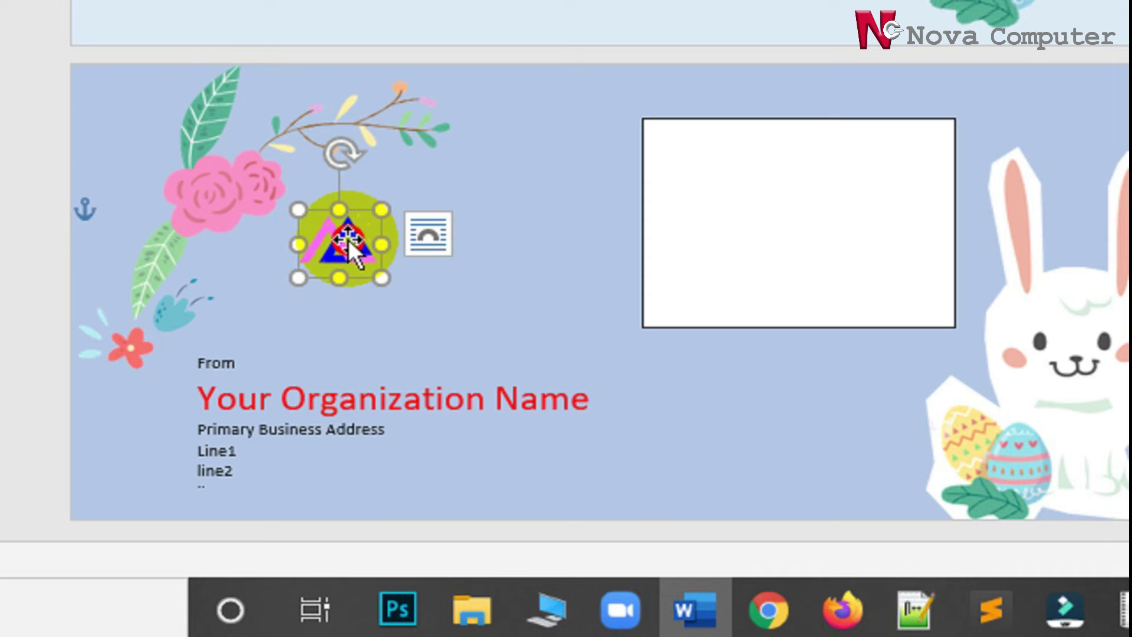
drag(348, 238, 332, 303)
click(771, 215)
text(Addre)
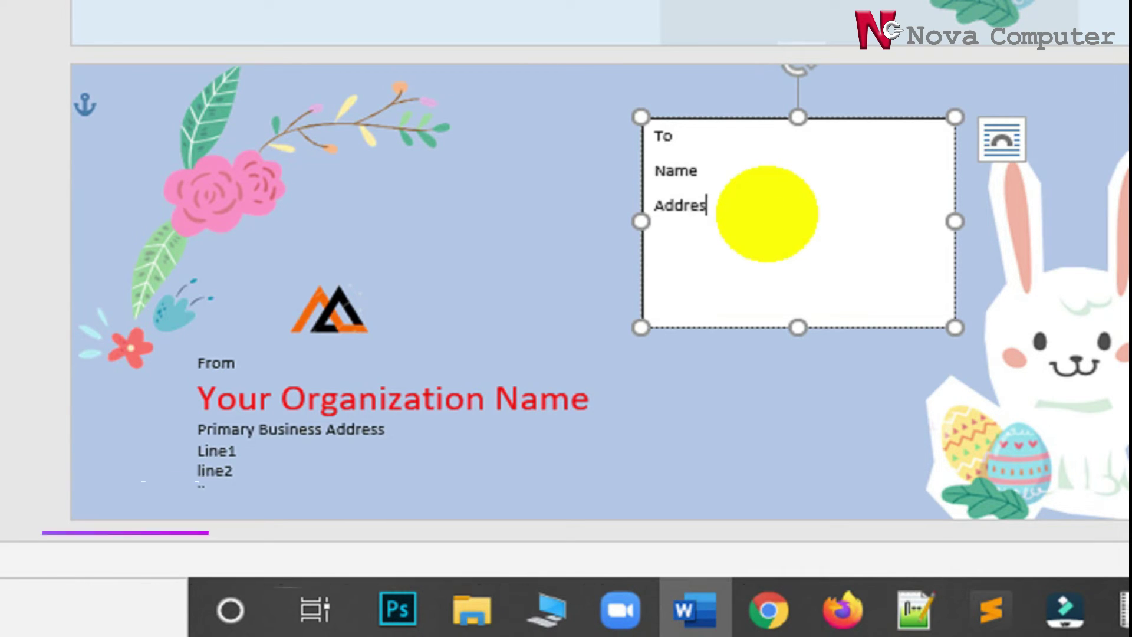
Step: Finish the Address line, then type Line1 and the remaining address lines below it
text(ss)
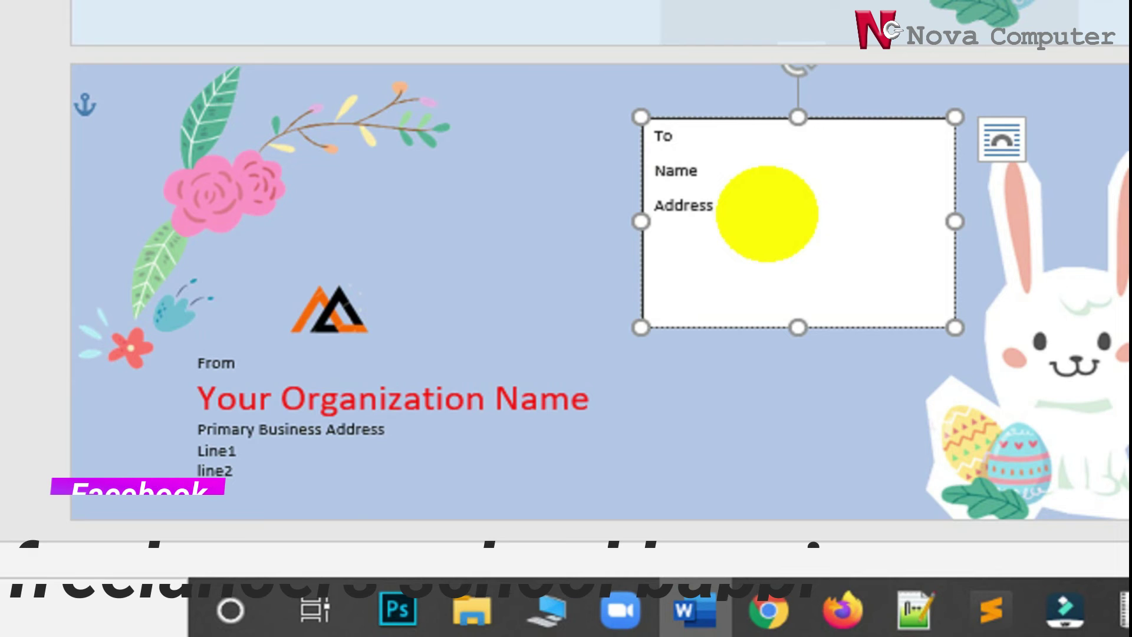
key(Return)
text(Lin)
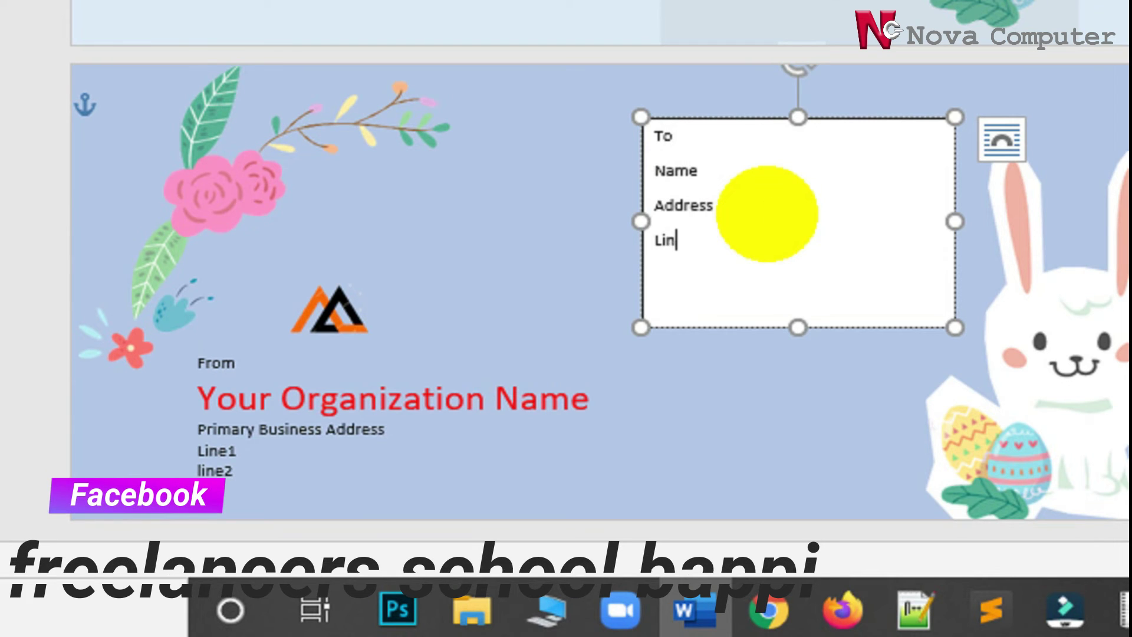
text(e1 )
text(line3)
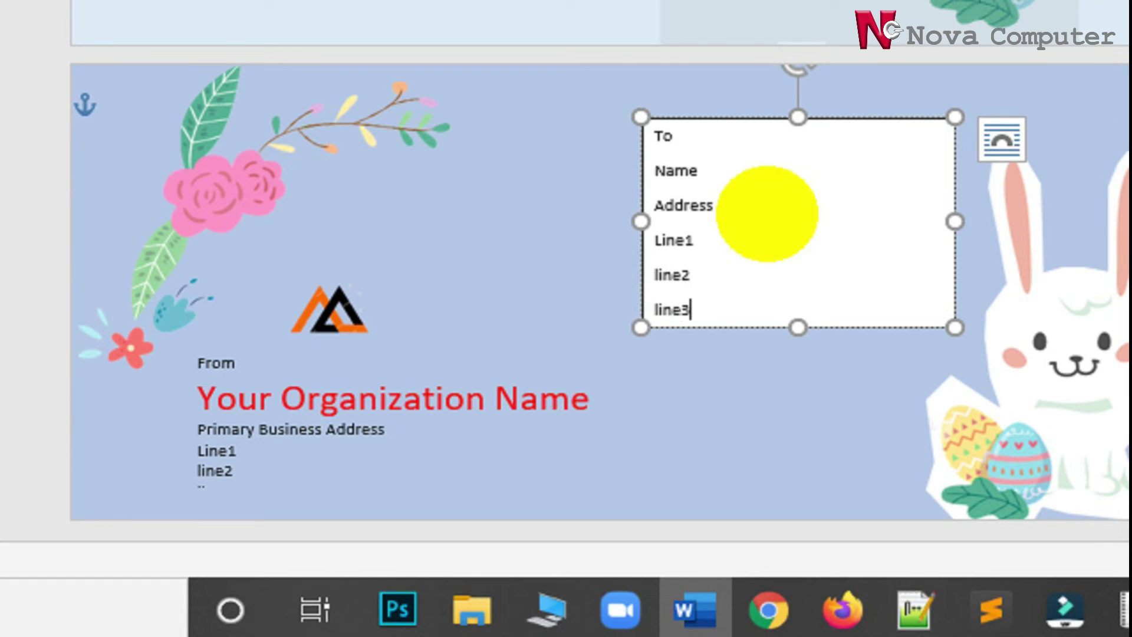
scroll(475, 51, up, 1)
scroll(399, 283, up, 3)
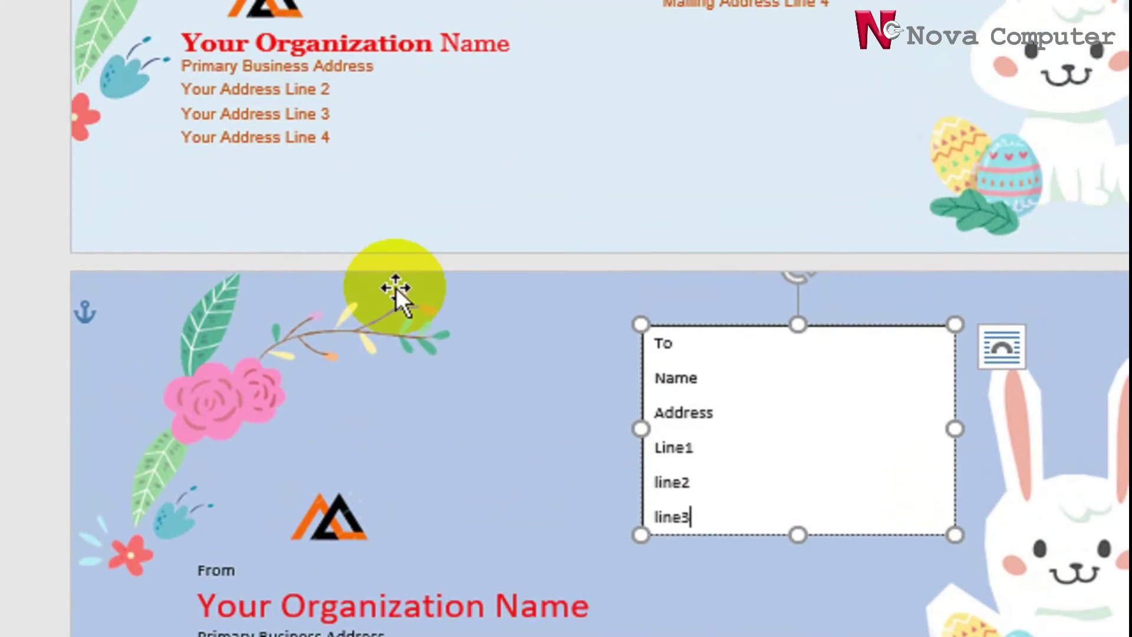
Step: Give all recipient lines 0 pt spacing after and single line spacing
click(657, 349)
drag(658, 350, 727, 506)
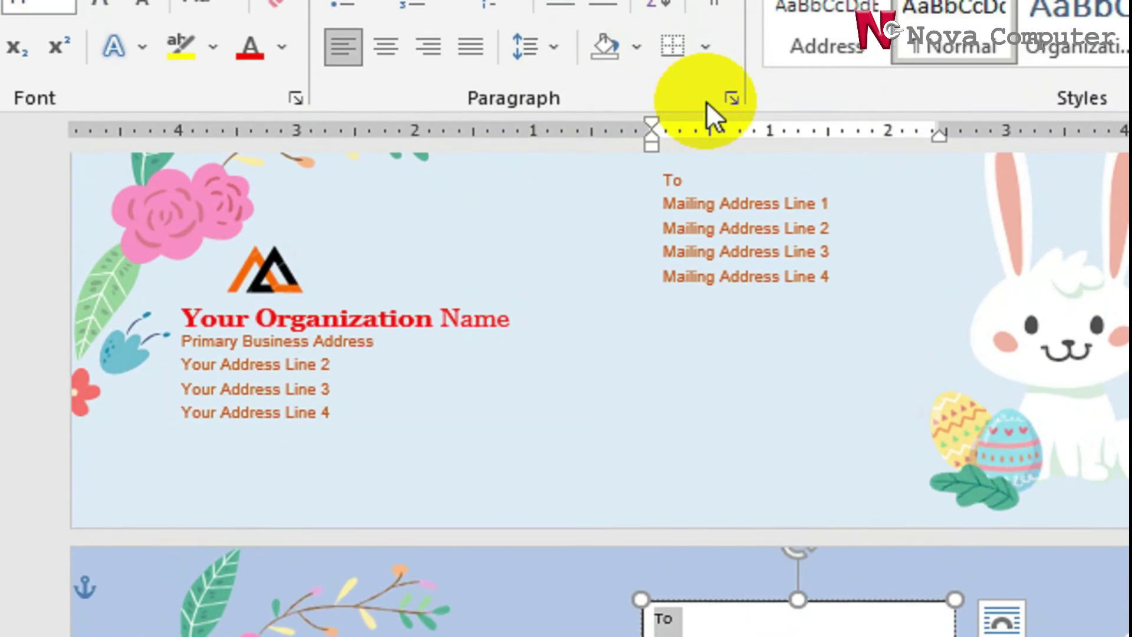
click(731, 100)
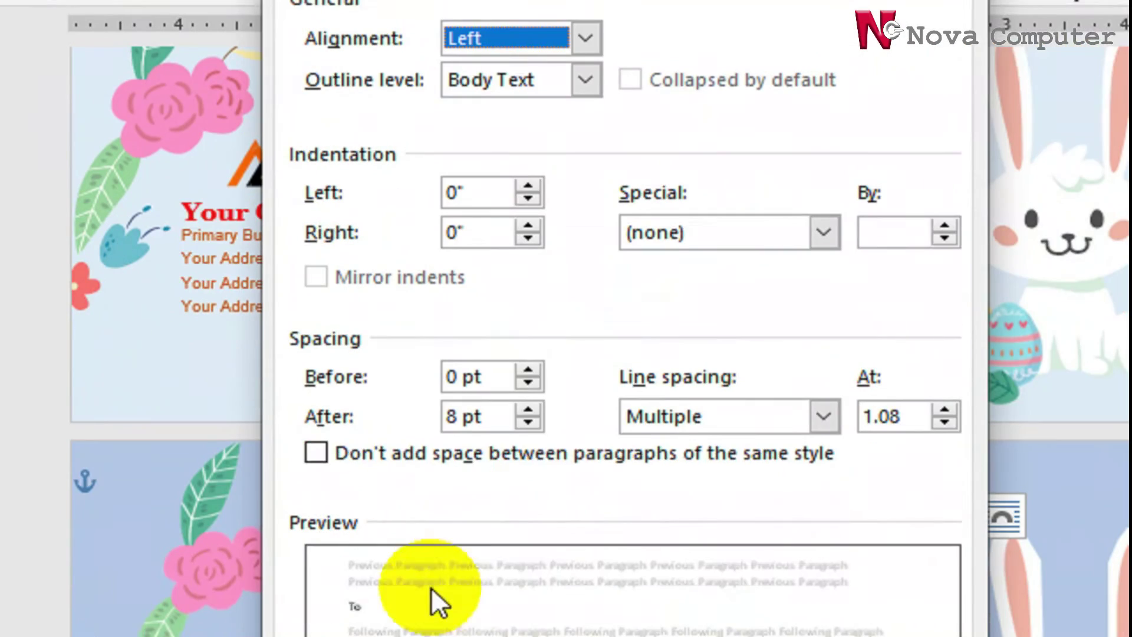
click(529, 411)
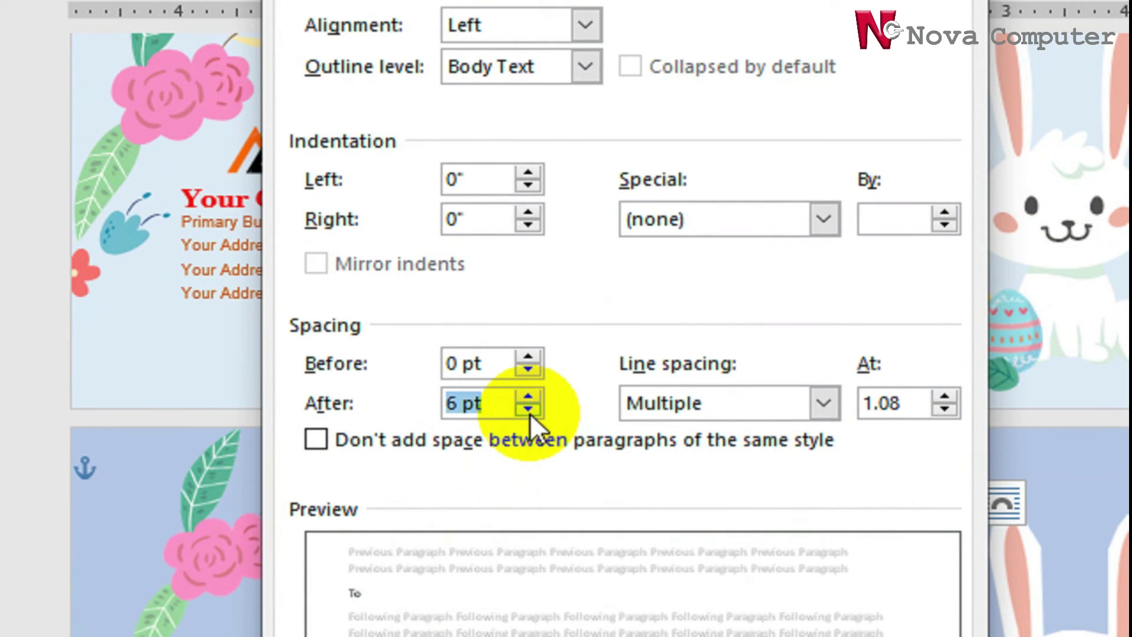
click(529, 411)
click(530, 411)
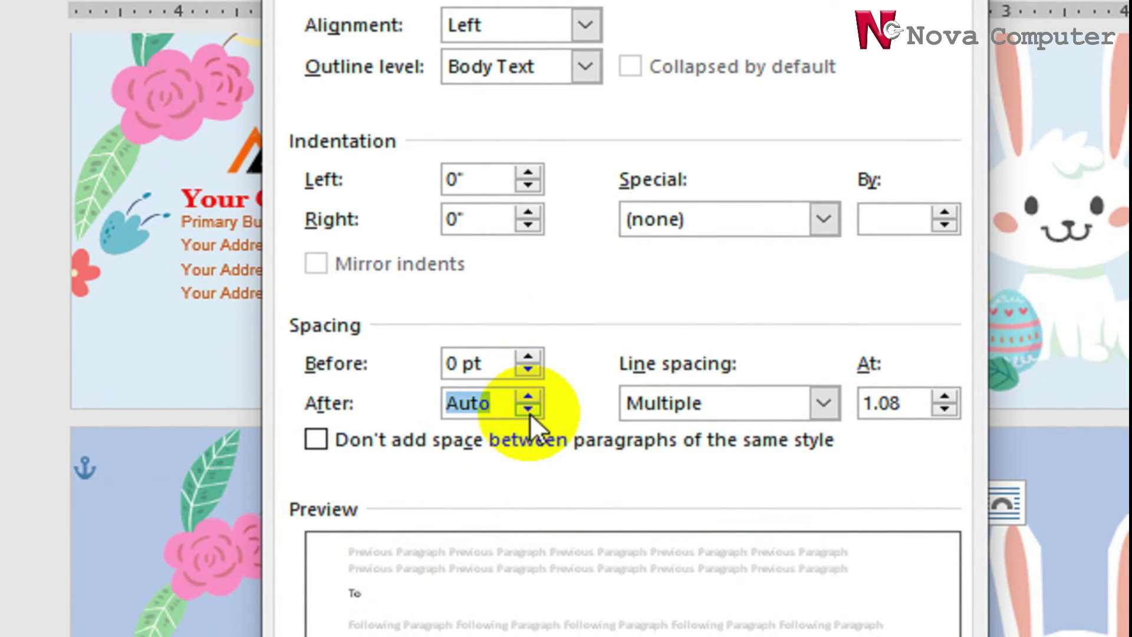
click(528, 395)
click(796, 412)
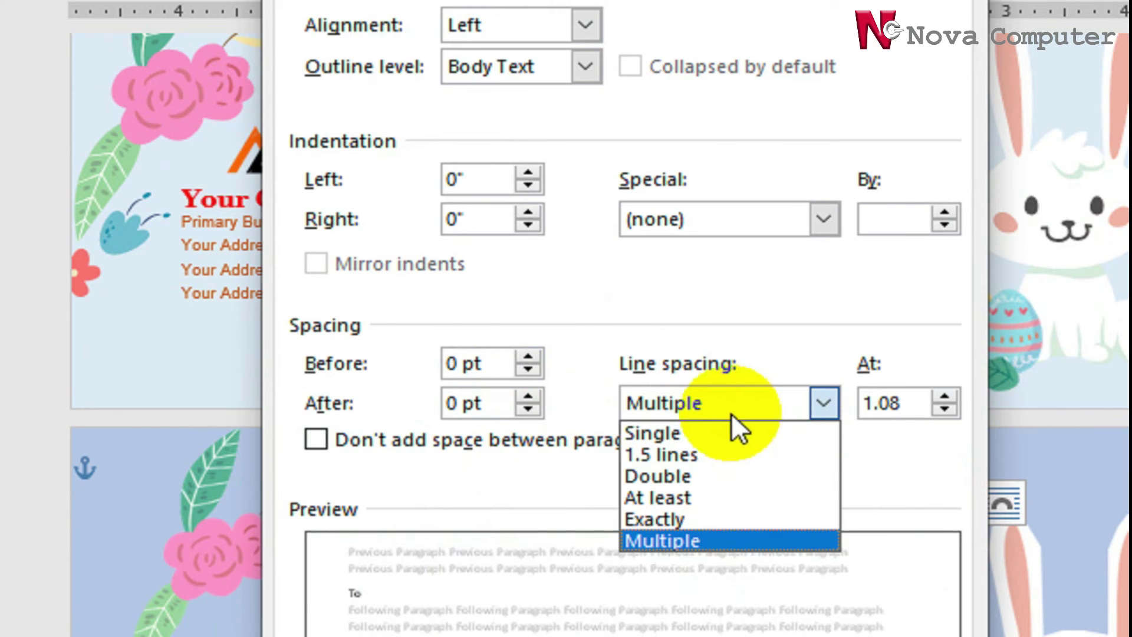
click(706, 436)
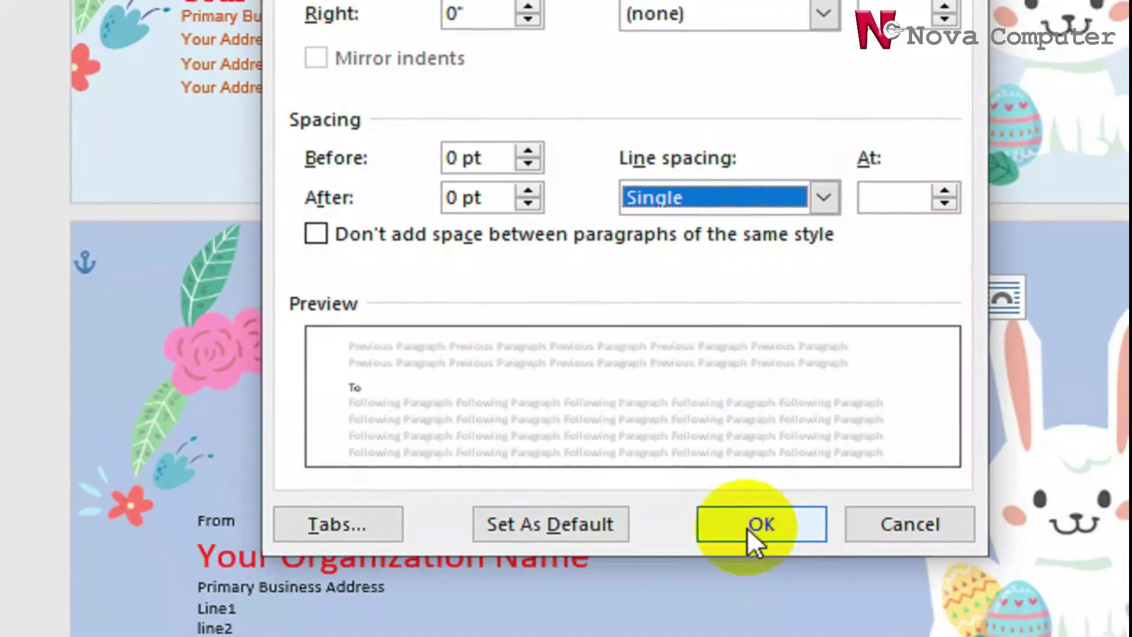
click(749, 528)
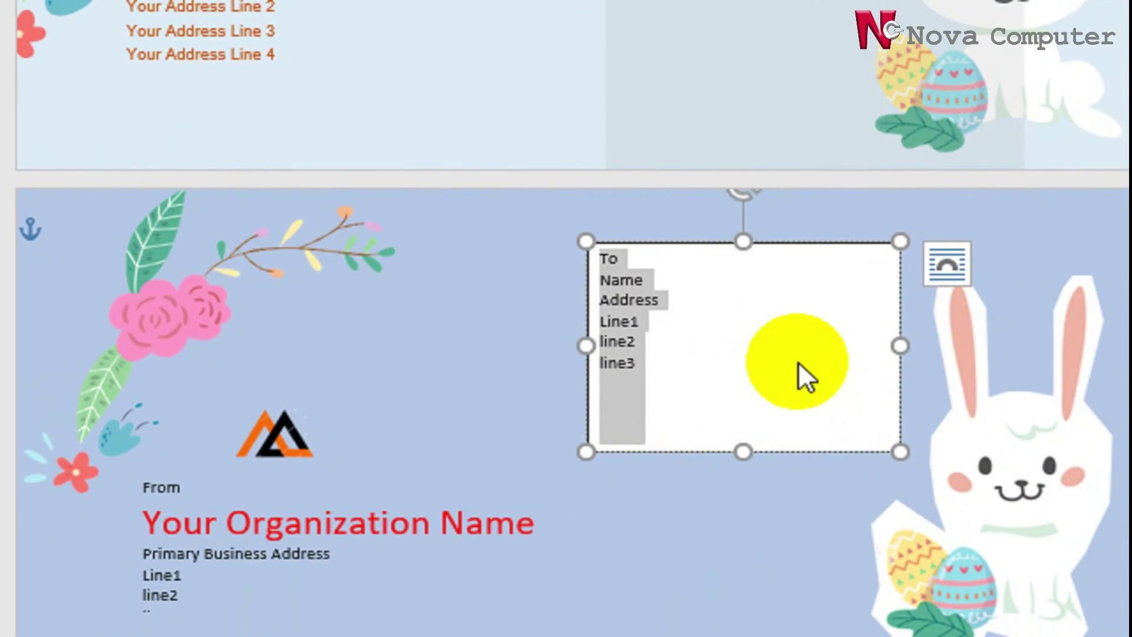
Step: Select the recipient text box and give it No Fill and No Outline
click(784, 357)
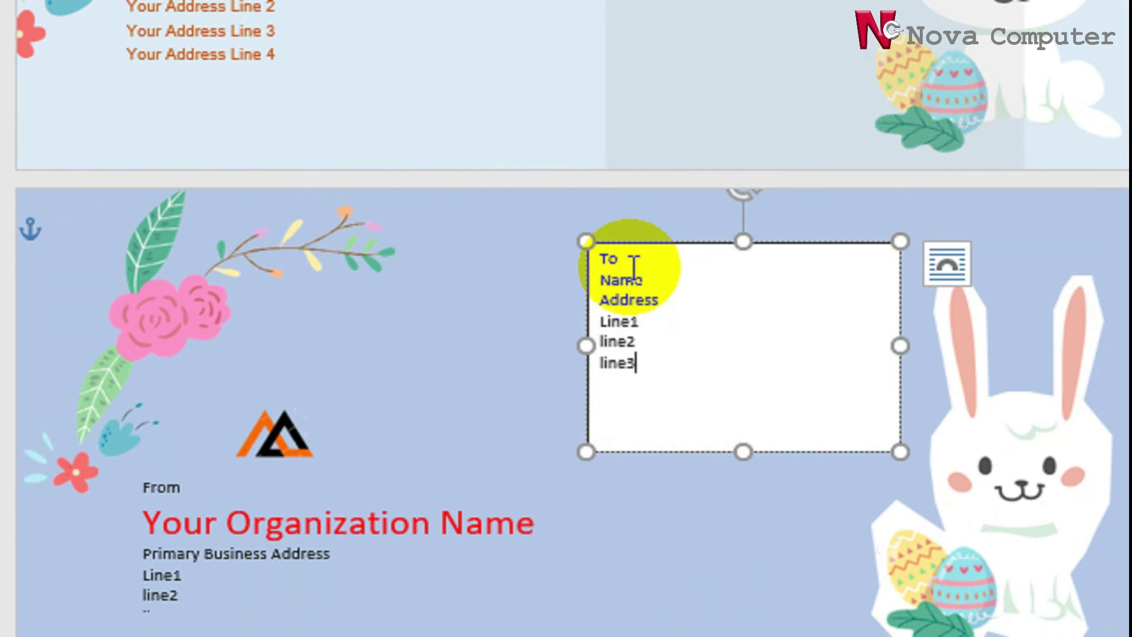
click(655, 241)
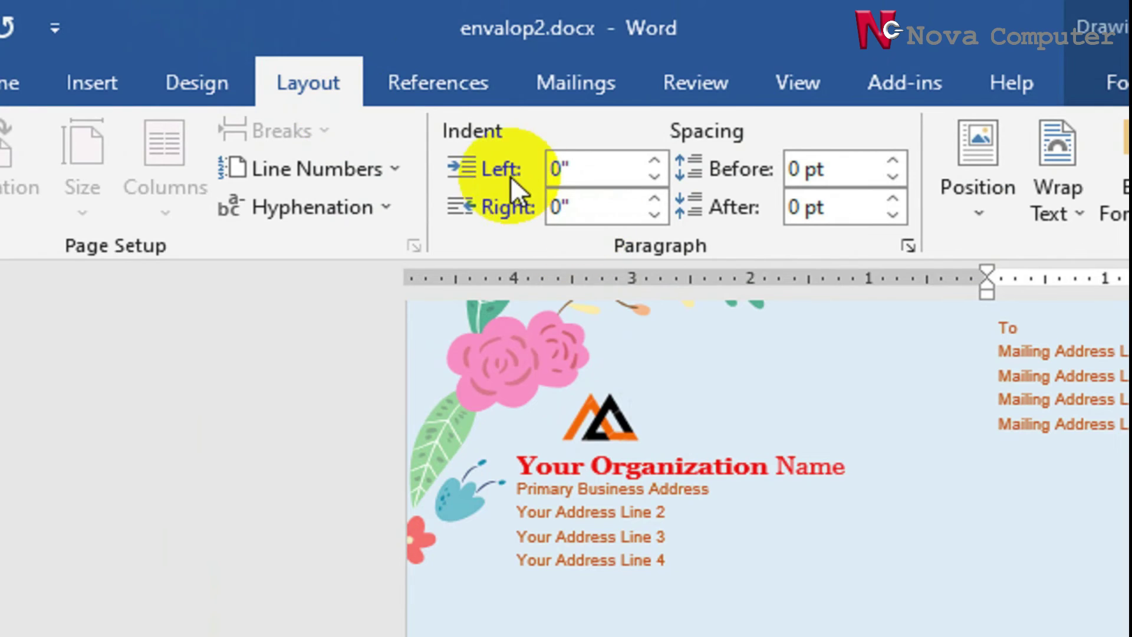
click(1120, 85)
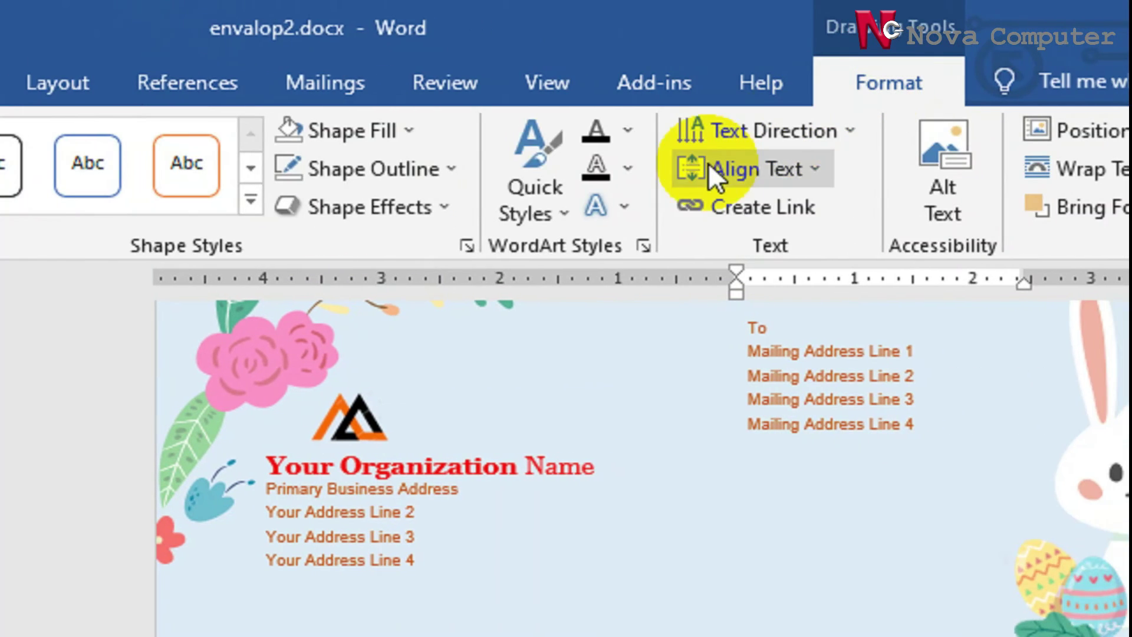
click(409, 130)
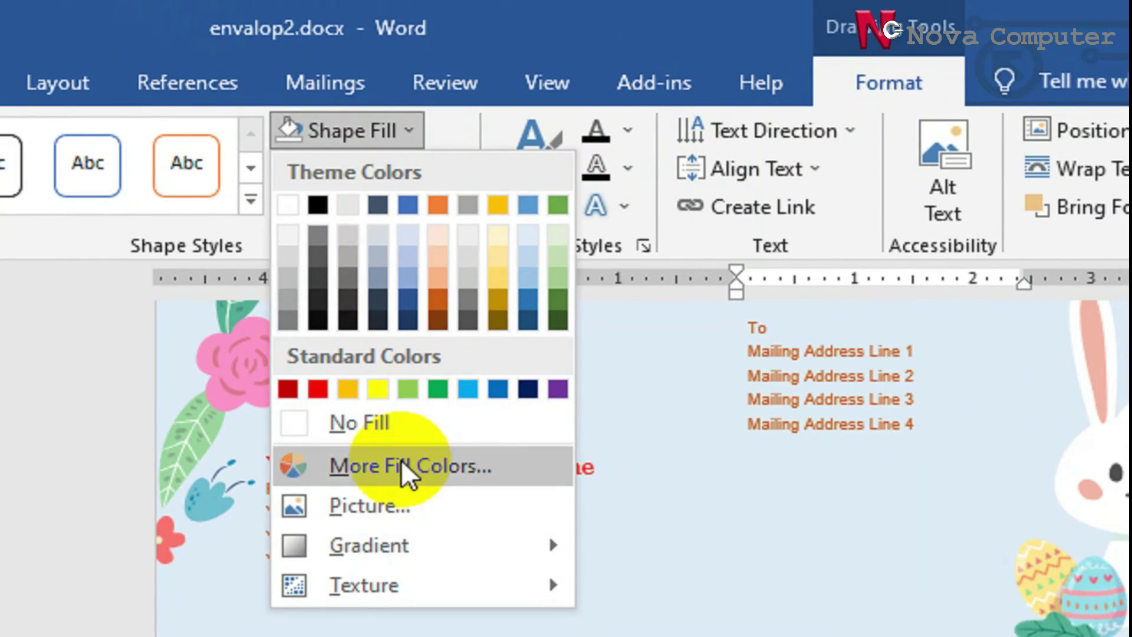
click(395, 407)
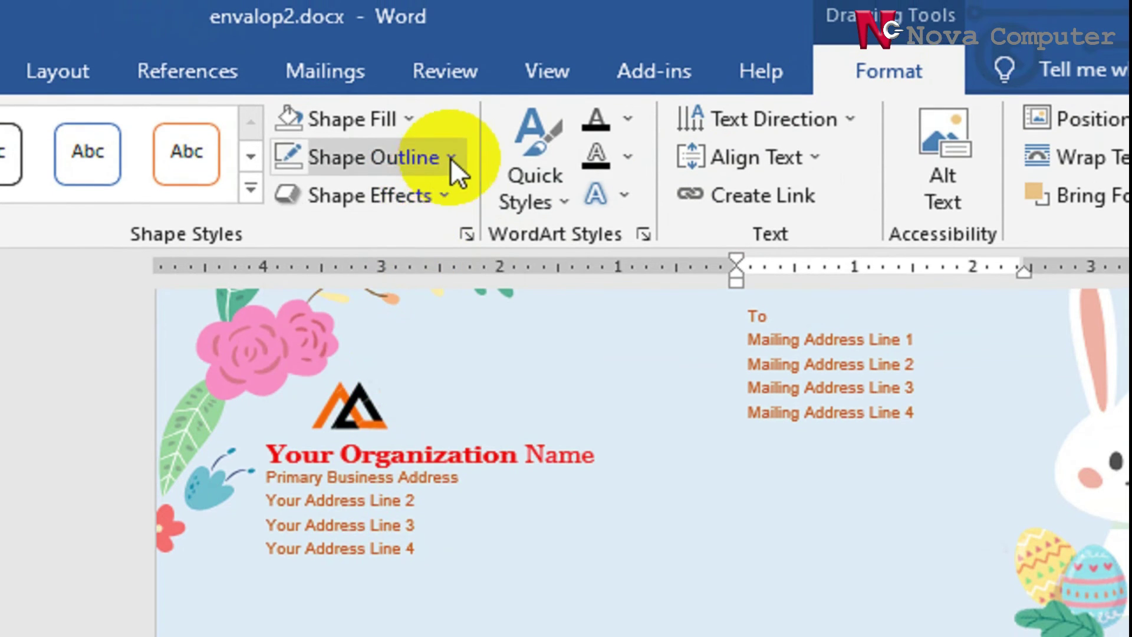
click(450, 157)
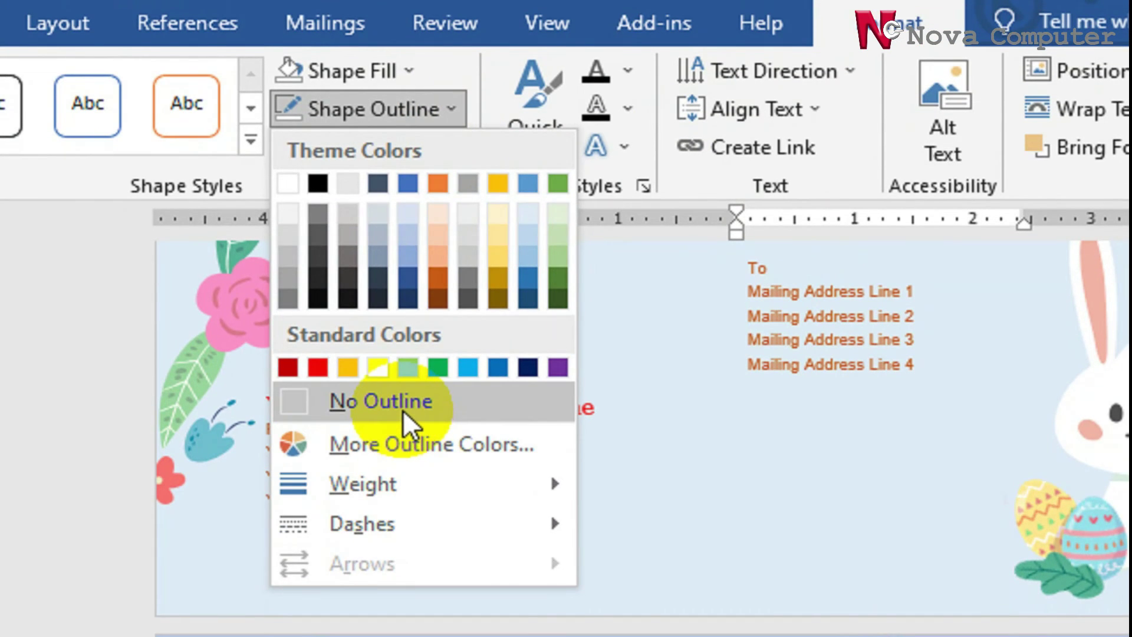
click(403, 411)
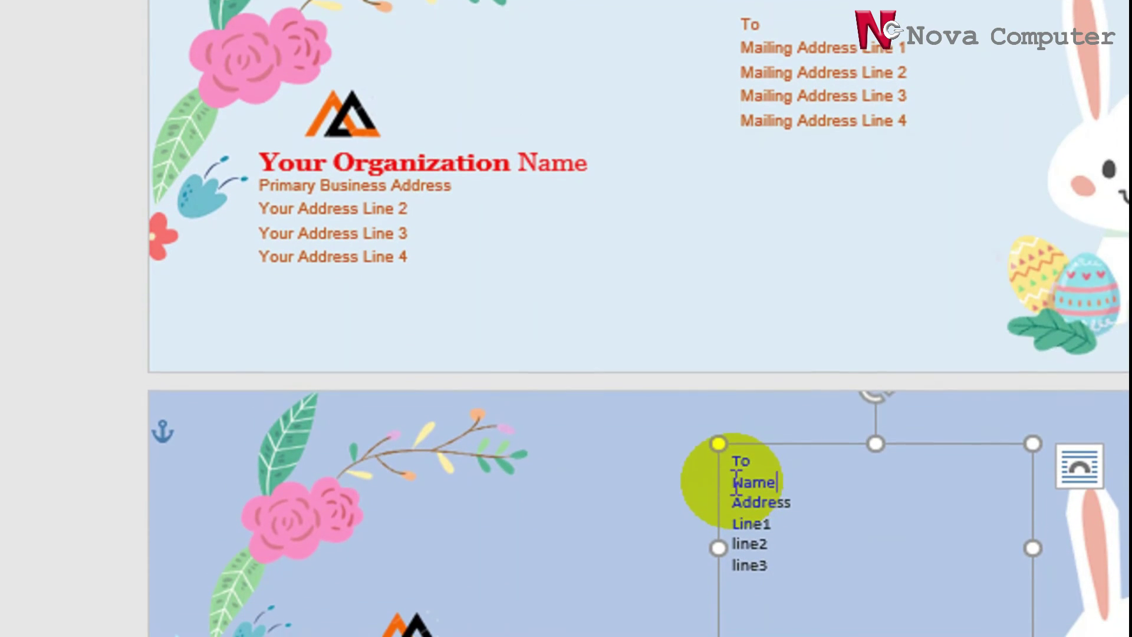
Step: Set the word Name to 24 pt and make it bold
double_click(773, 456)
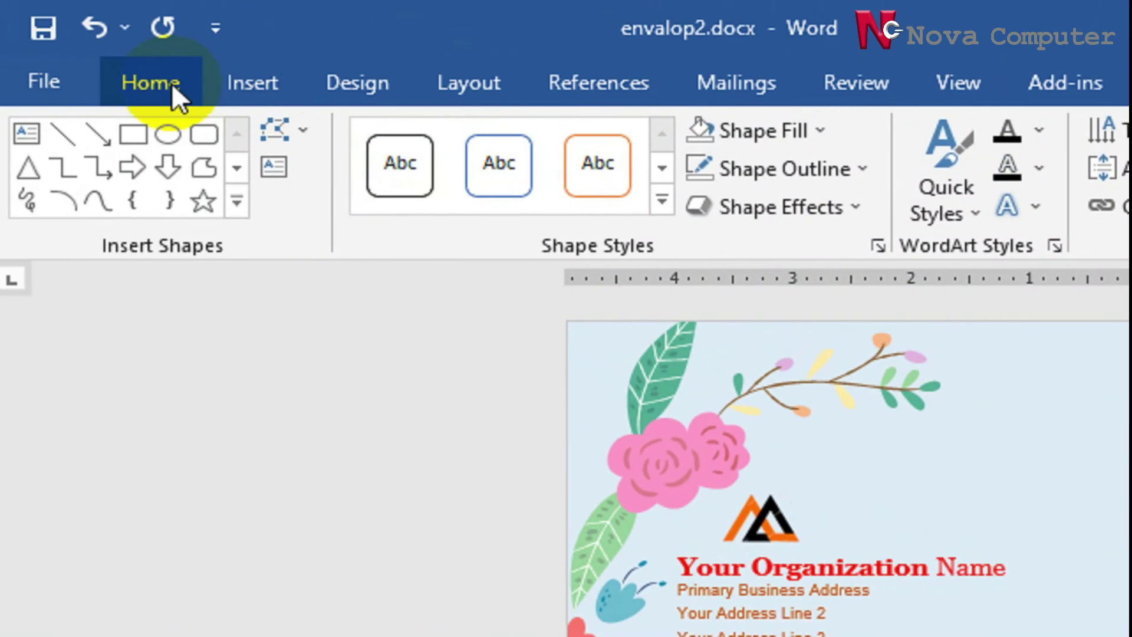
click(171, 83)
click(560, 145)
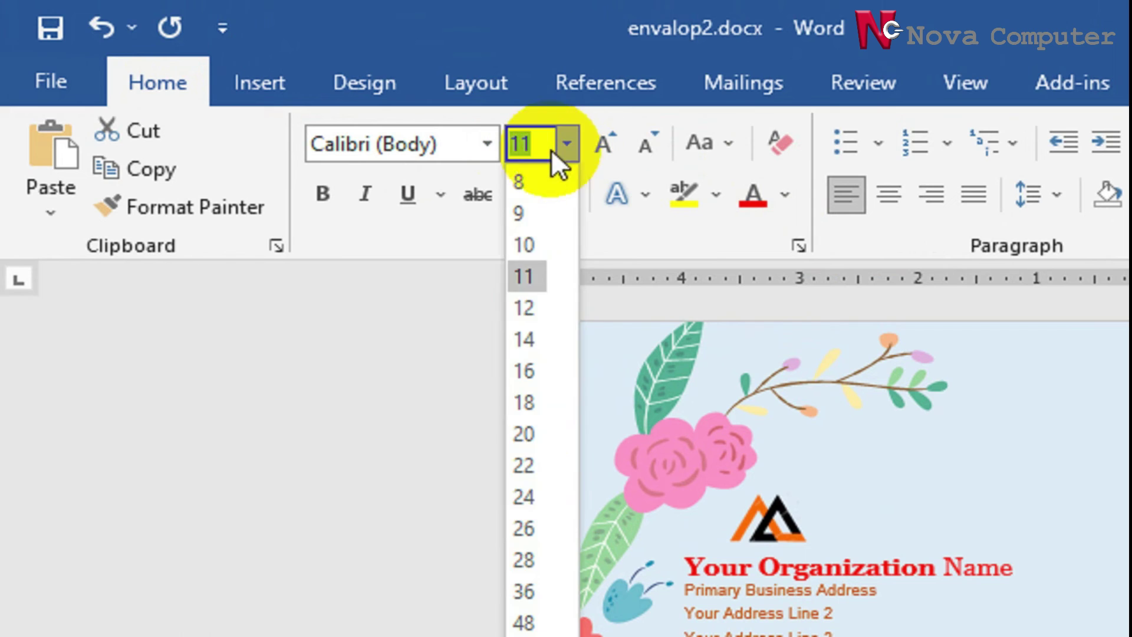
click(526, 477)
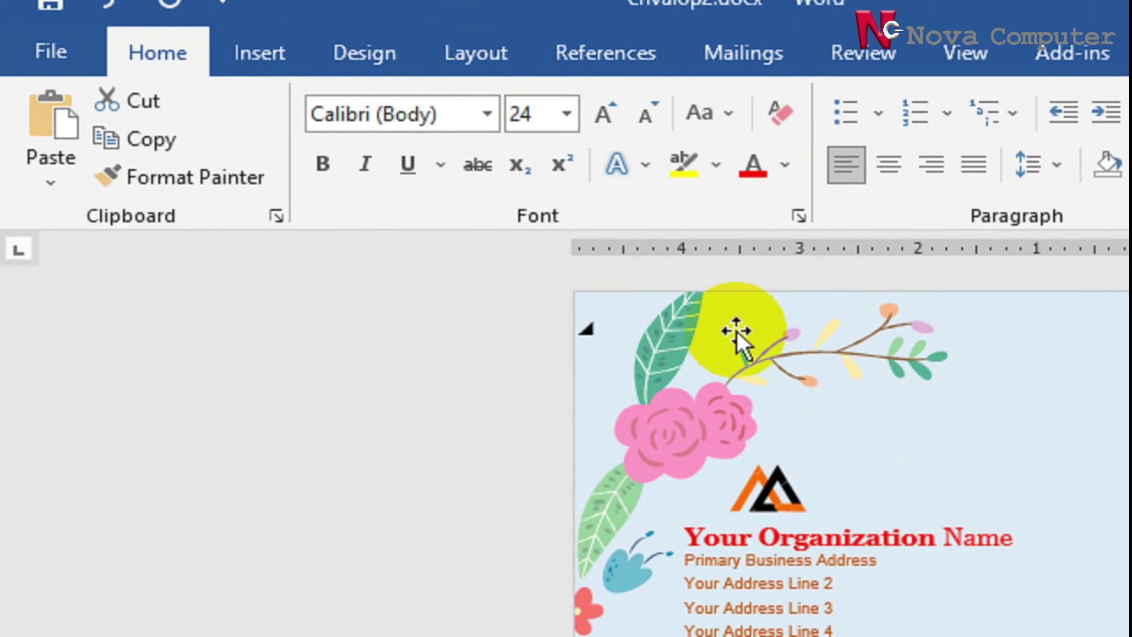
click(303, 165)
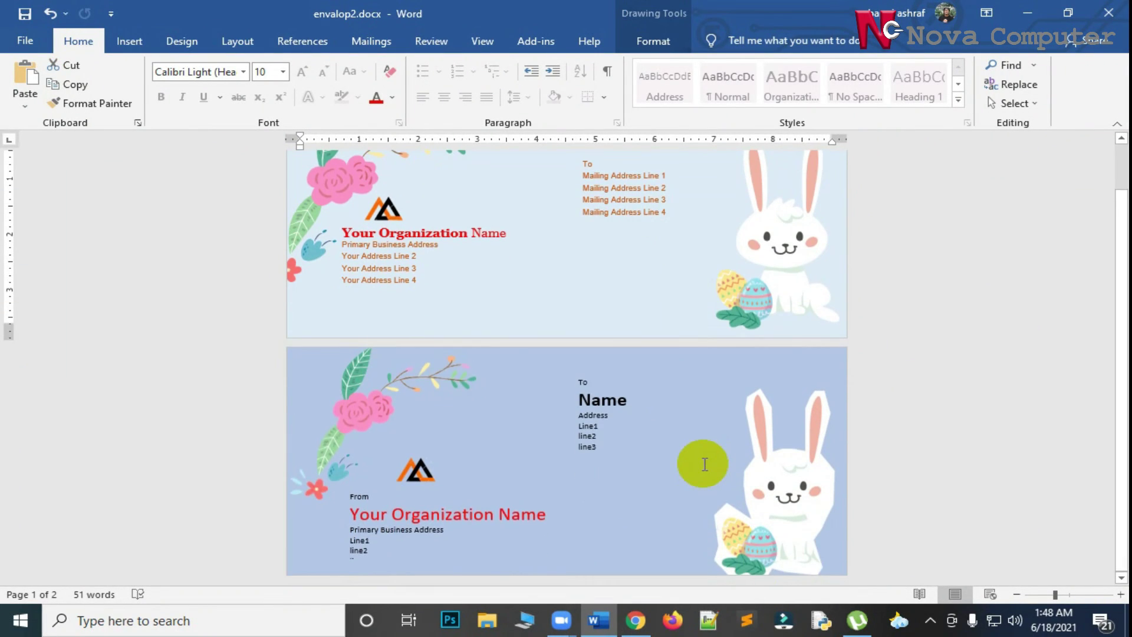
scroll(703, 464, up, 1)
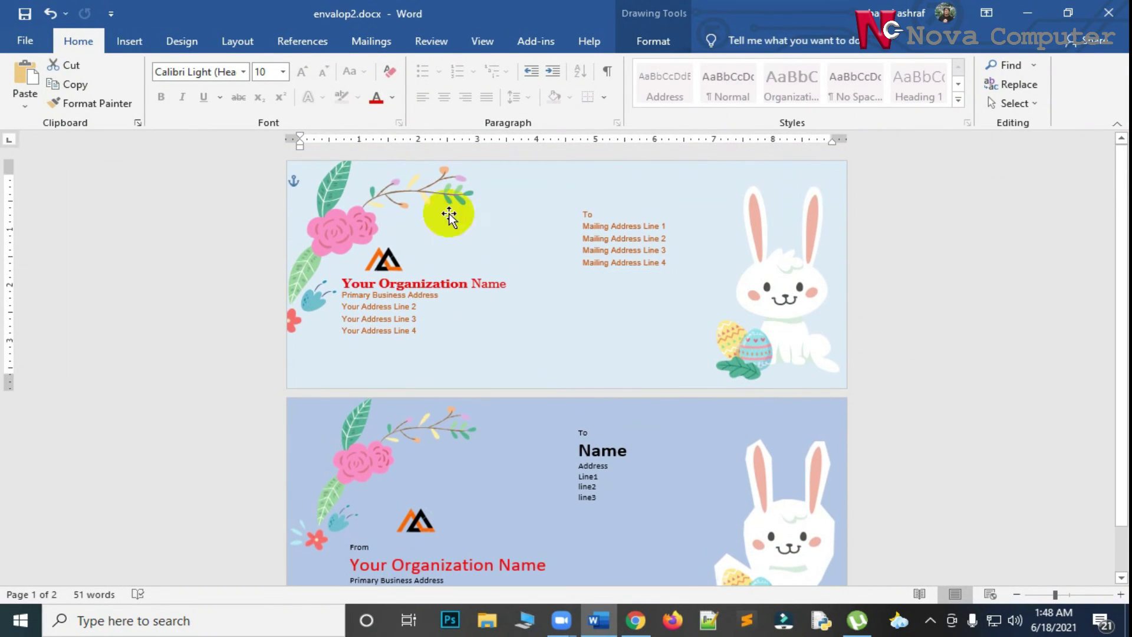
click(239, 41)
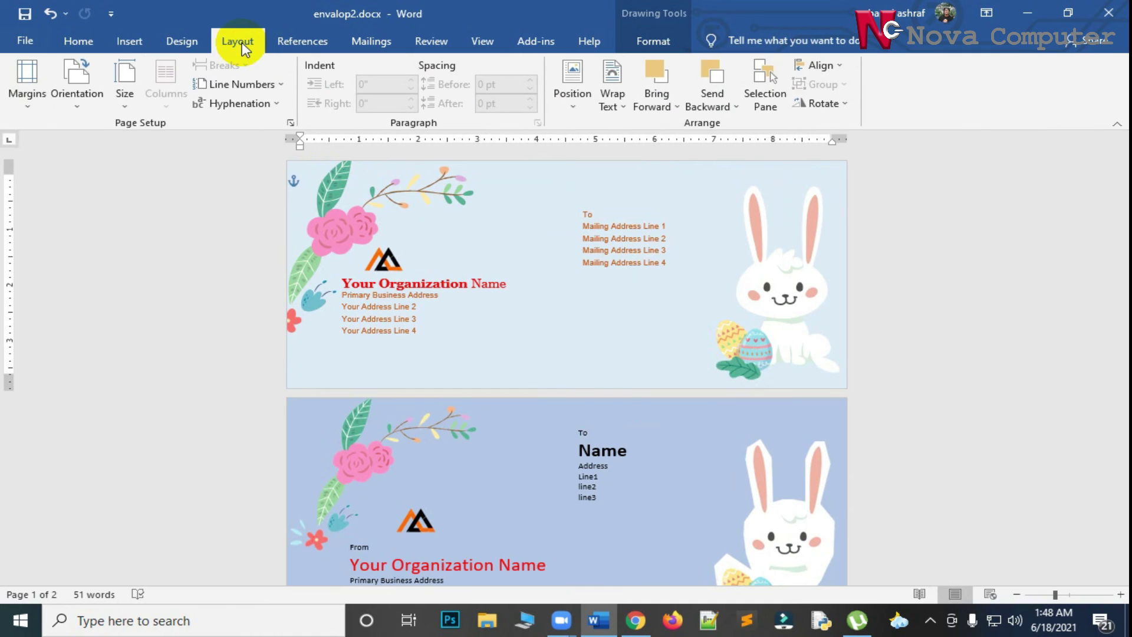
click(292, 125)
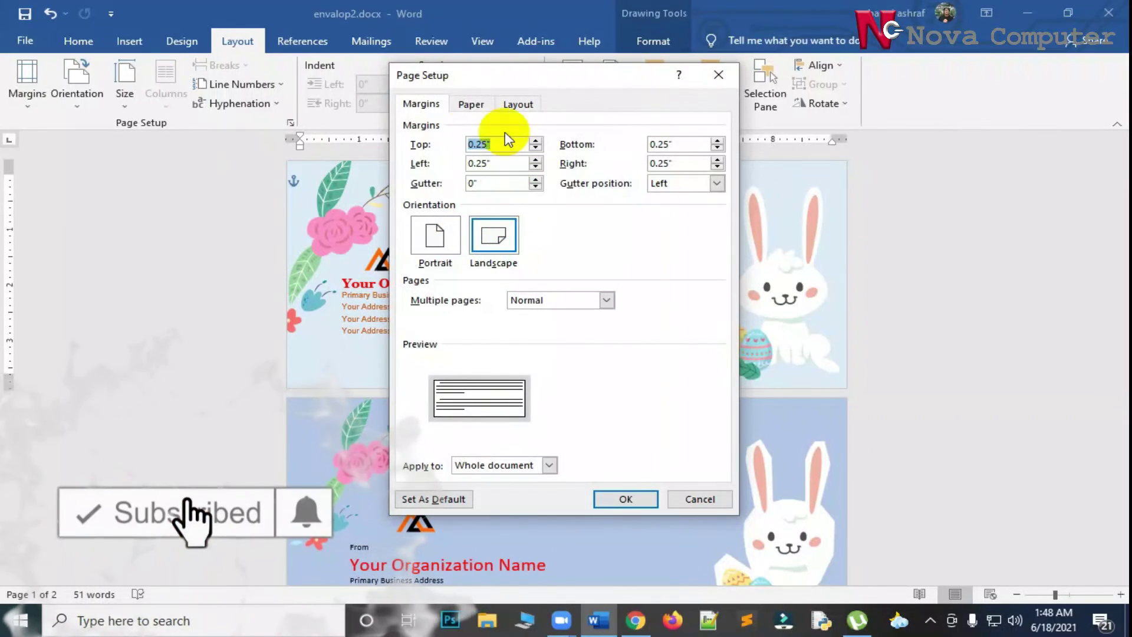
click(471, 105)
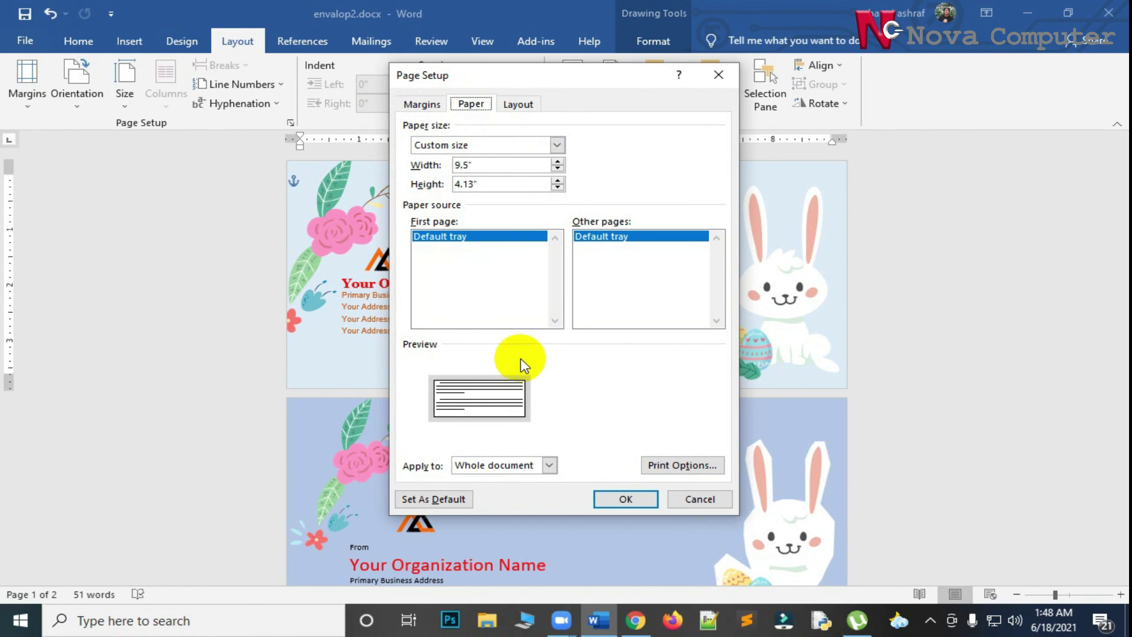
click(624, 500)
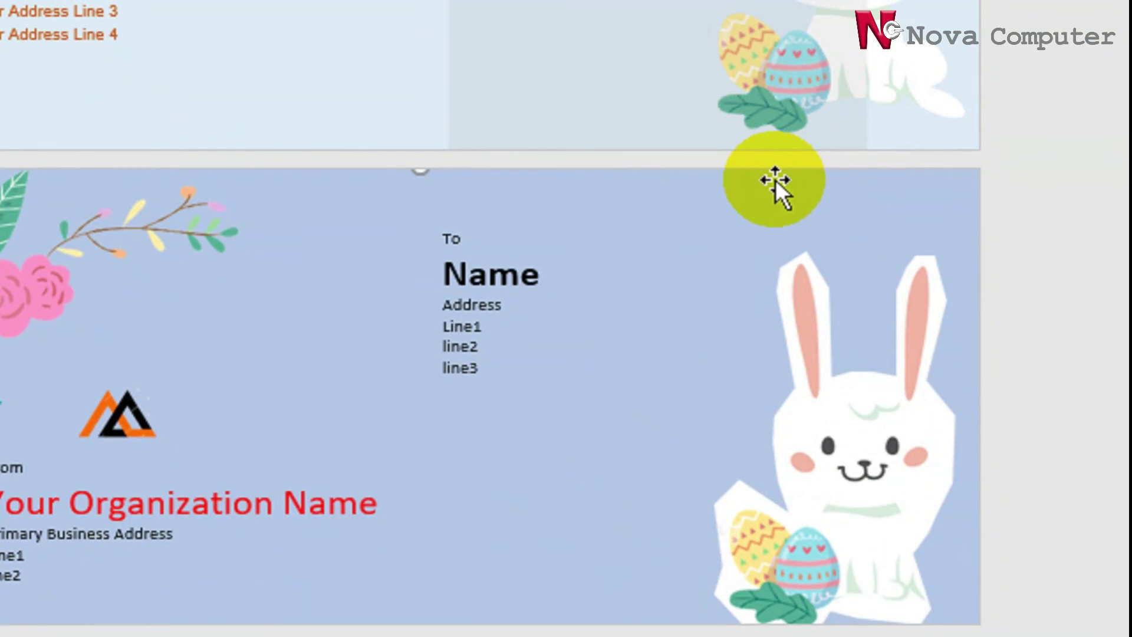